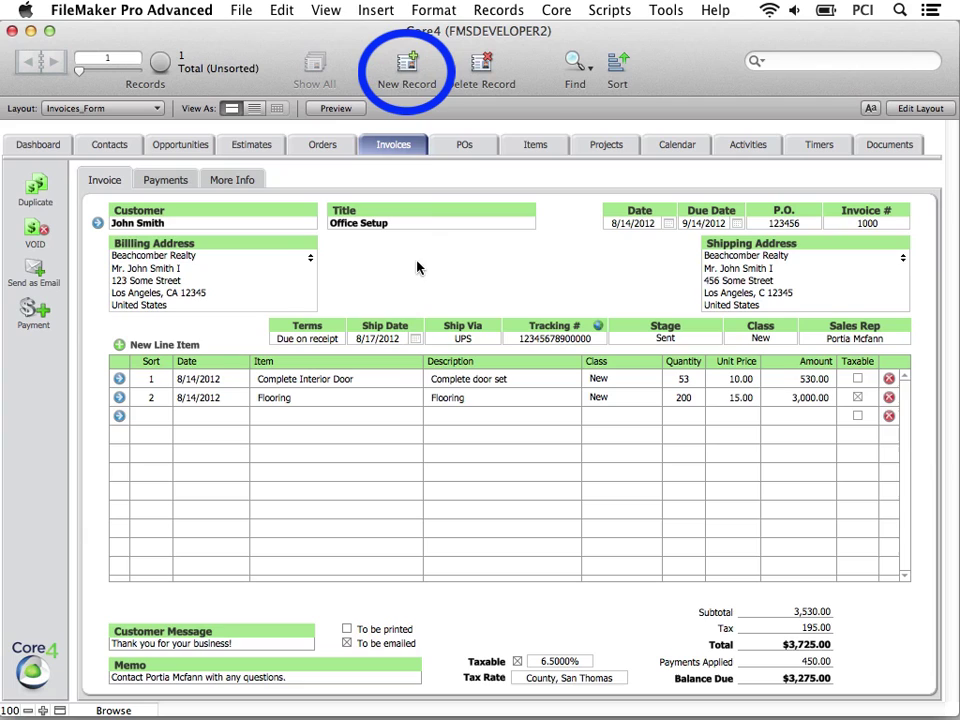
- Create new invoice 1002 and link the customer contact found by a name search
left_click(407, 67)
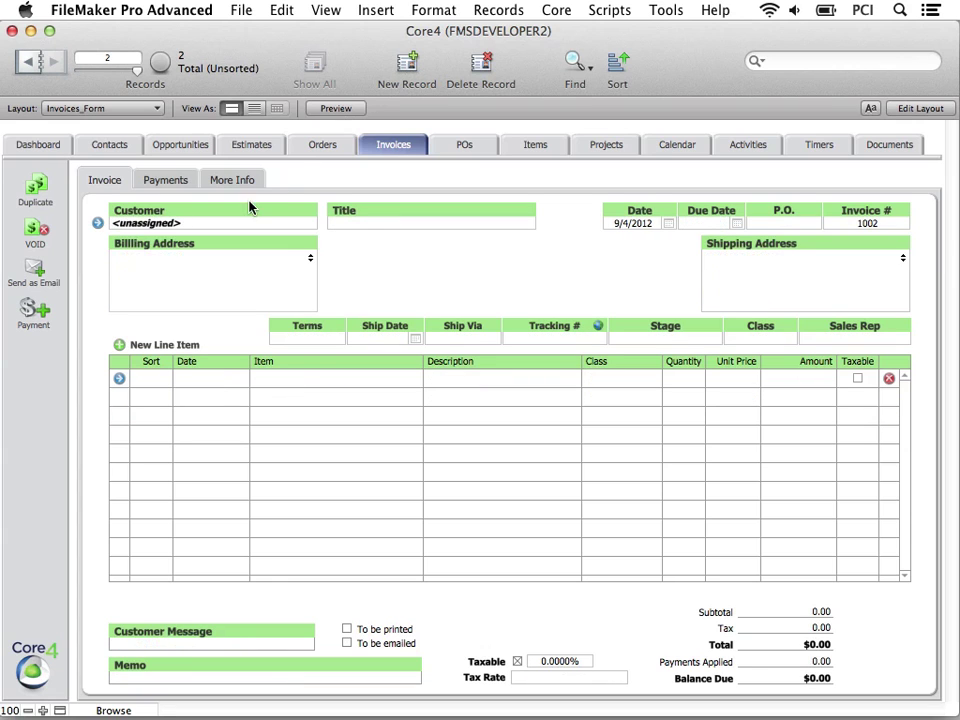
left_click(234, 227)
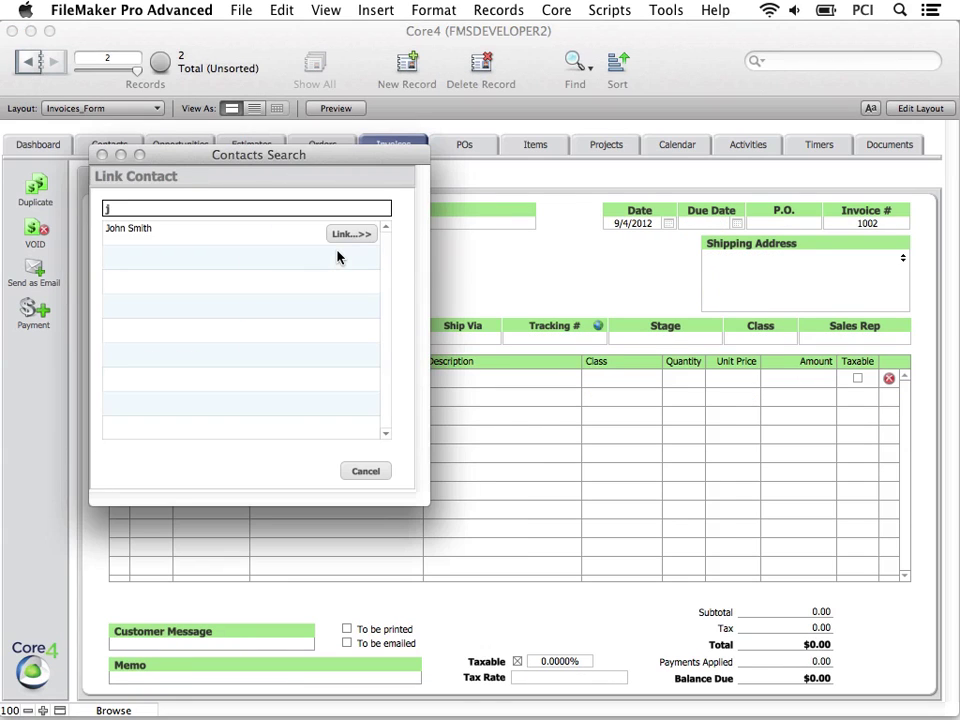
type("john")
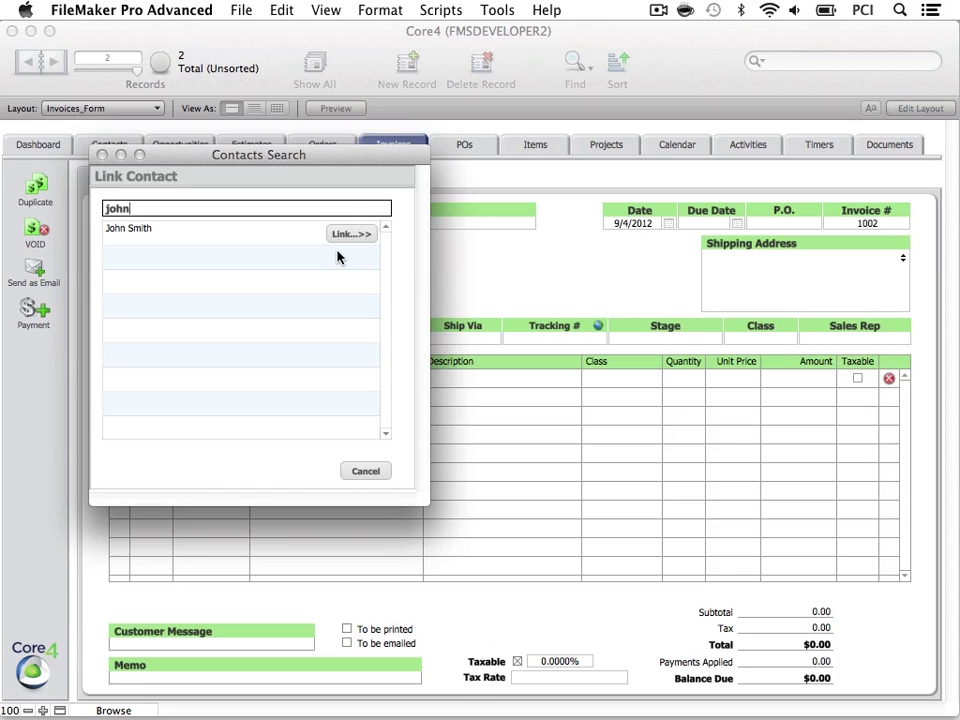
left_click(350, 236)
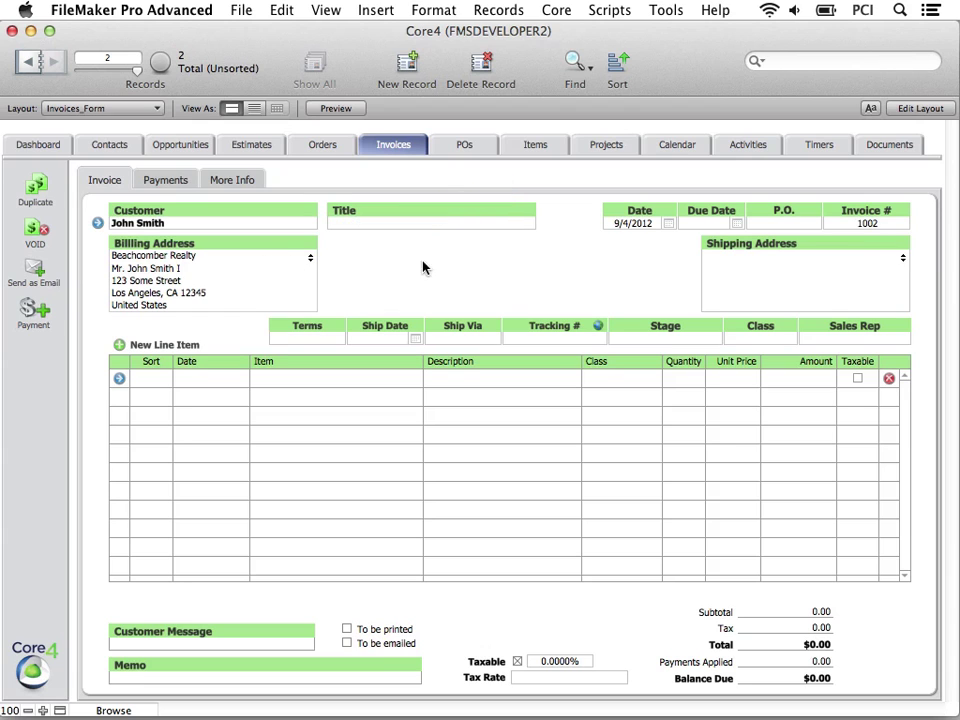
- Set the invoice's shipping address to the customer's Remote Office address
left_click(845, 258)
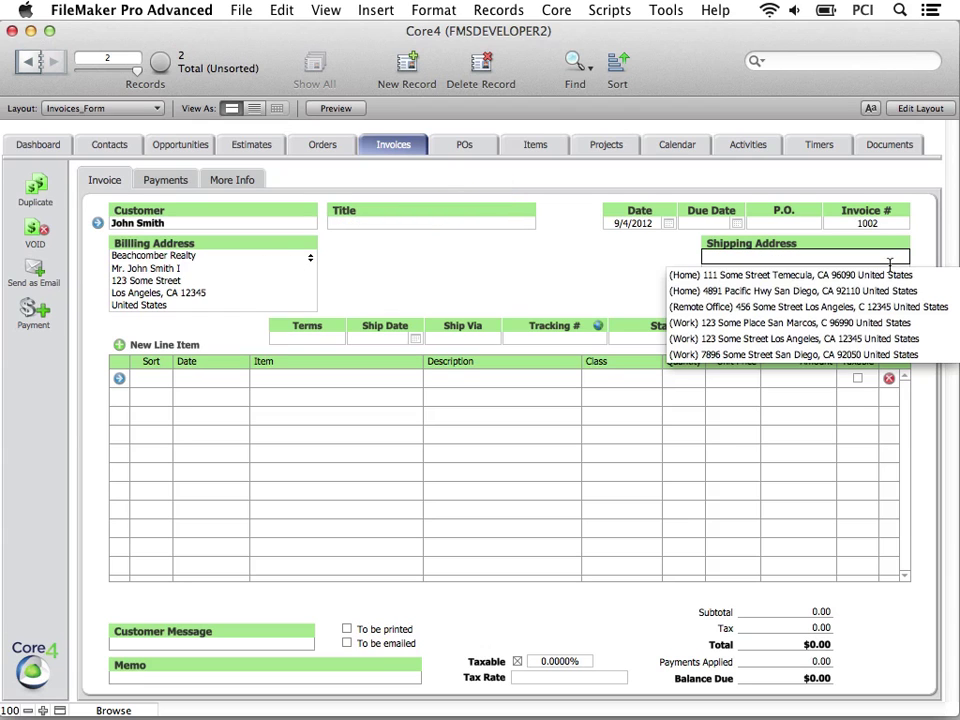
left_click(849, 311)
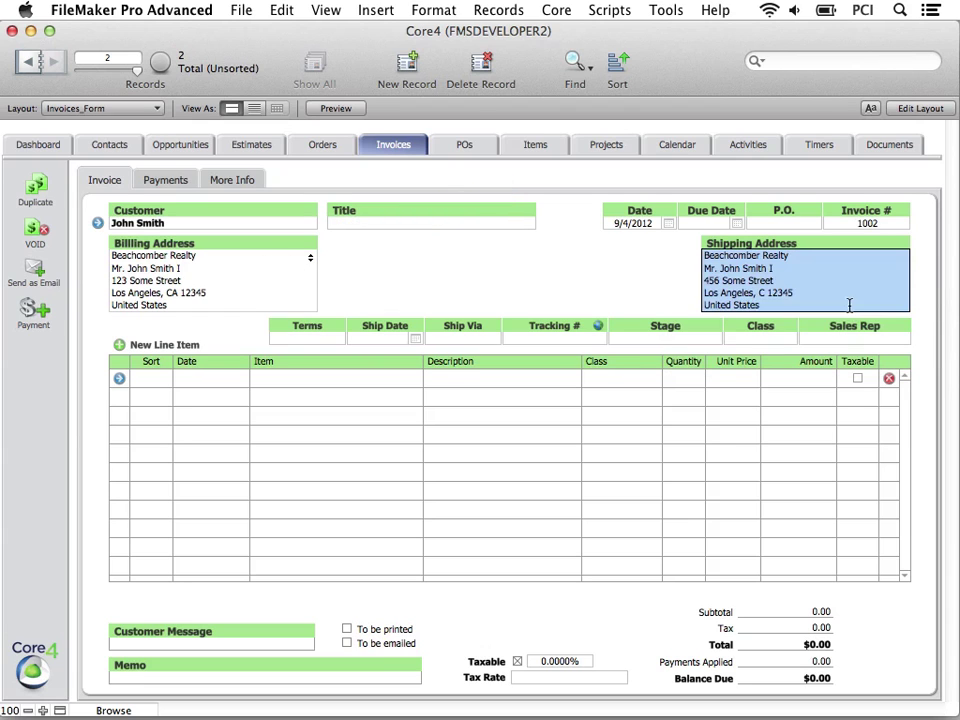
left_click(675, 261)
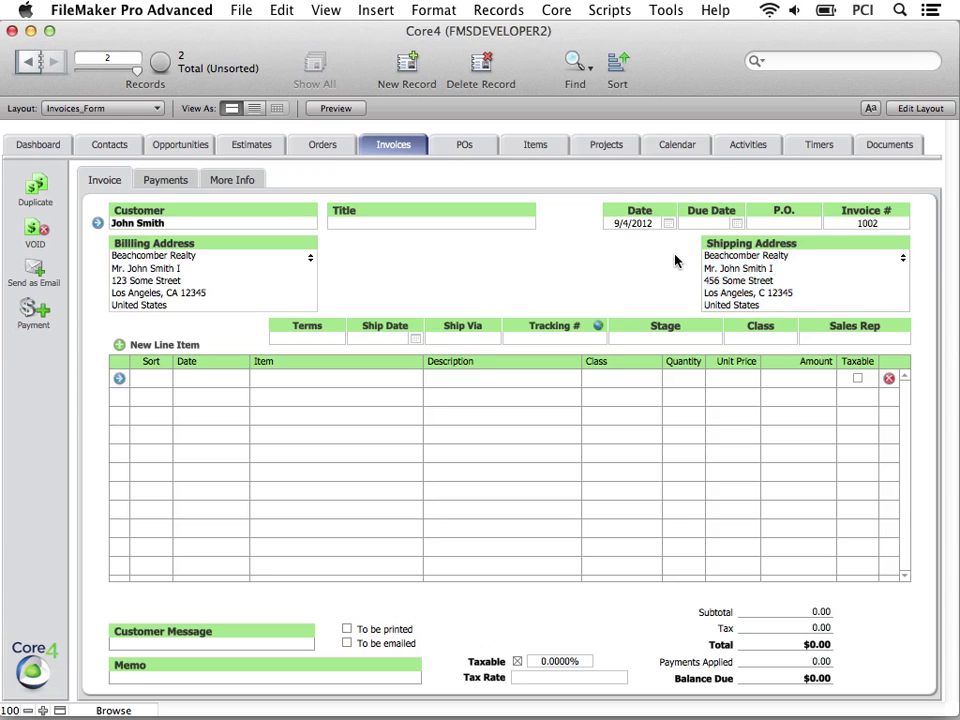
- Title the invoice 'FileMaker Pro Plug-ins'
left_click(530, 223)
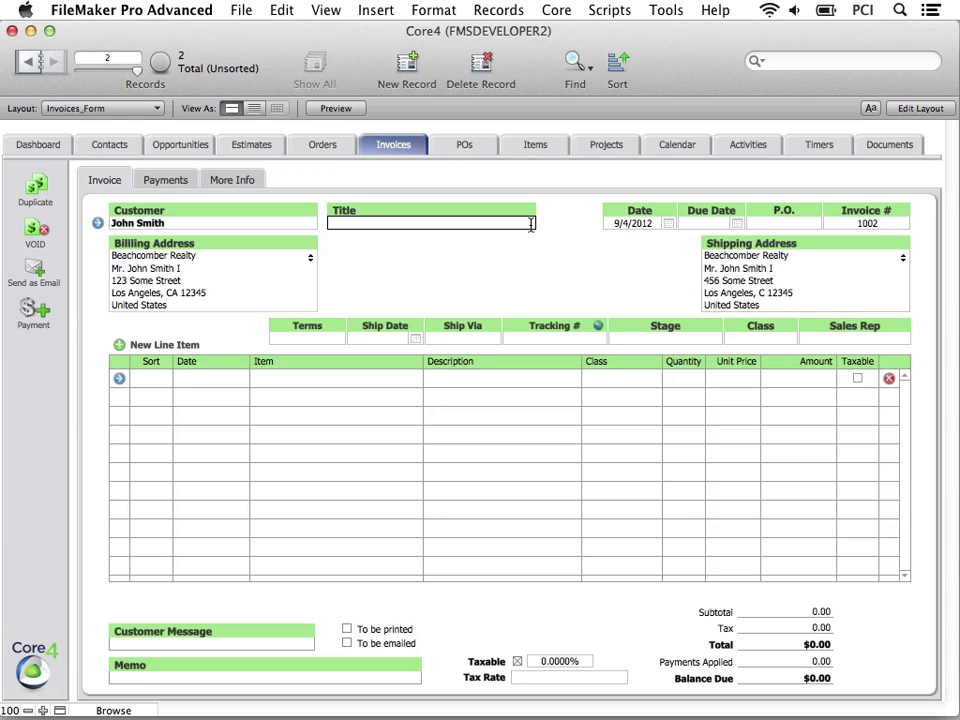
type("FileMaker Pro Plug-ins")
left_click(565, 247)
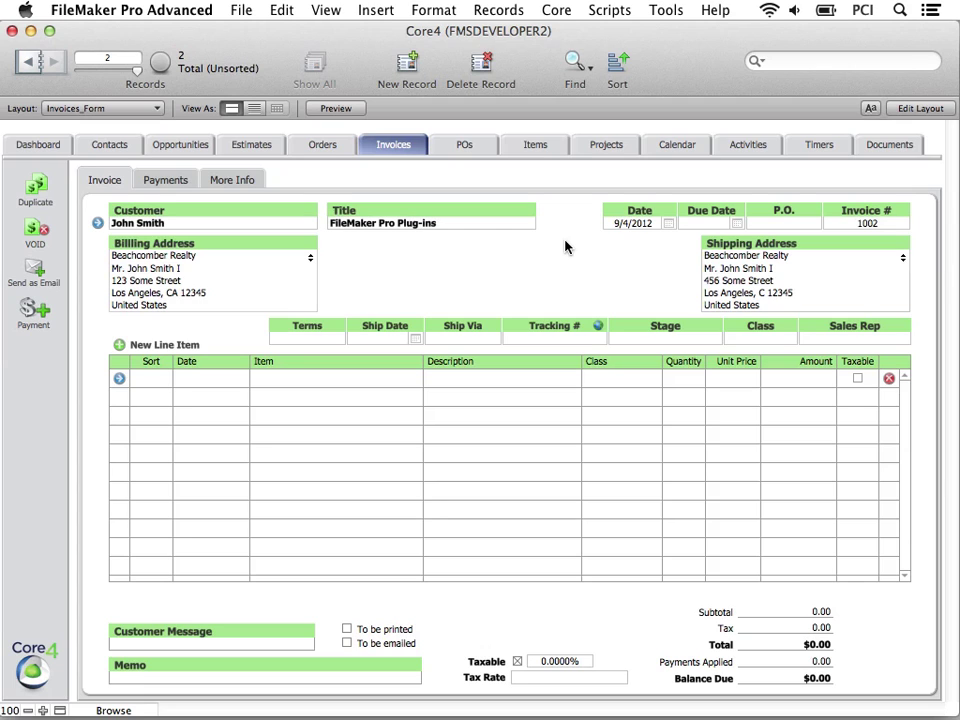
- Keep invoice date 9/4/2012, set due date 9/7/2012 and P.O. number 12345
left_click(668, 224)
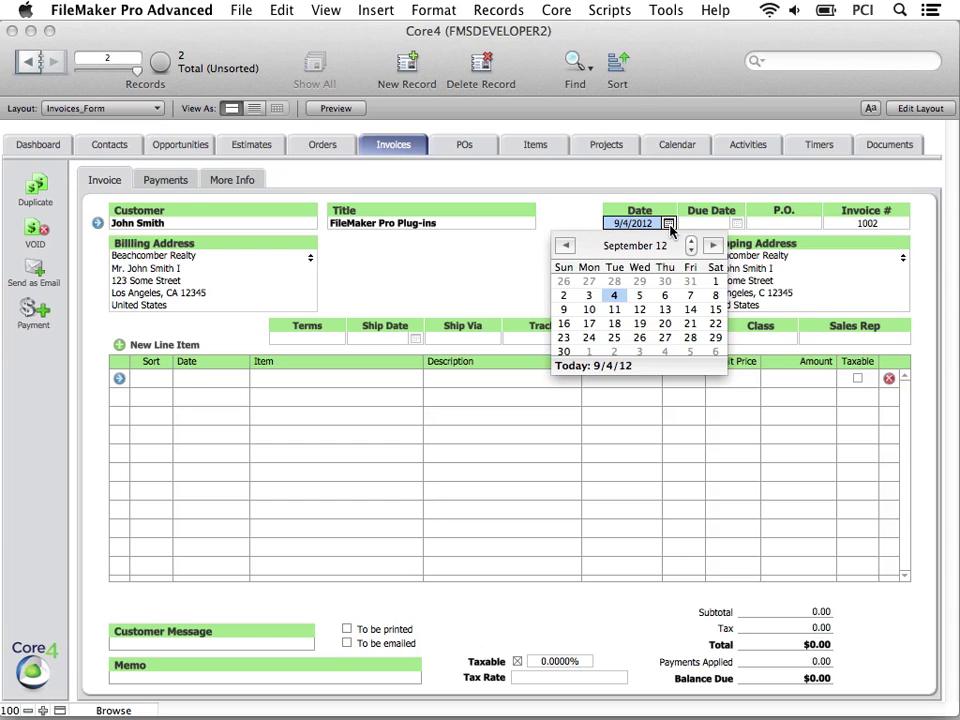
left_click(588, 217)
left_click(588, 217)
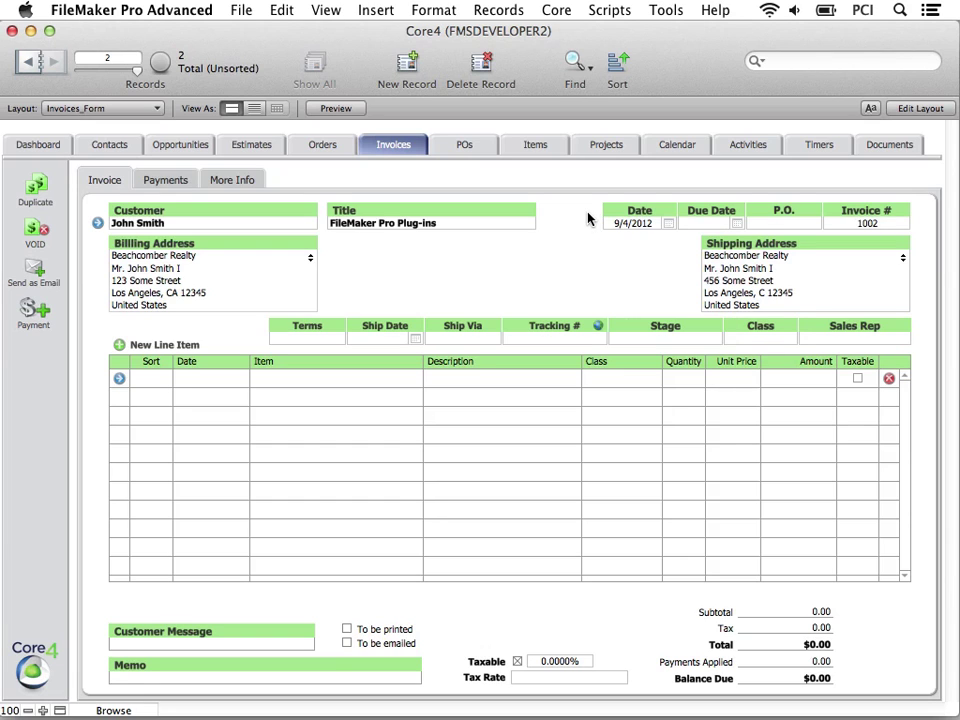
left_click(737, 223)
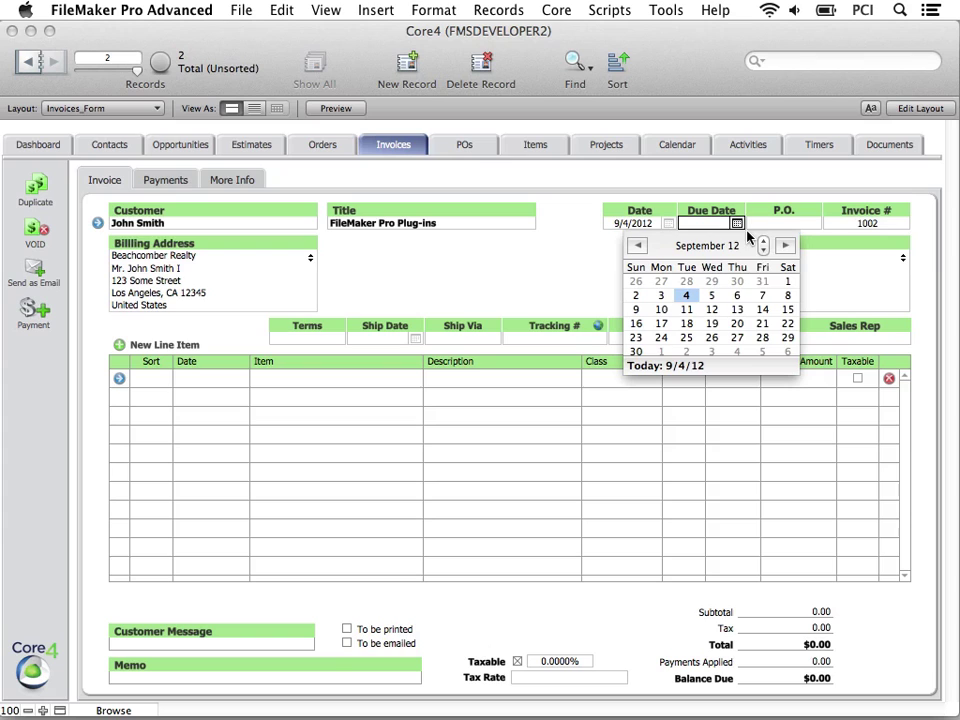
left_click(764, 296)
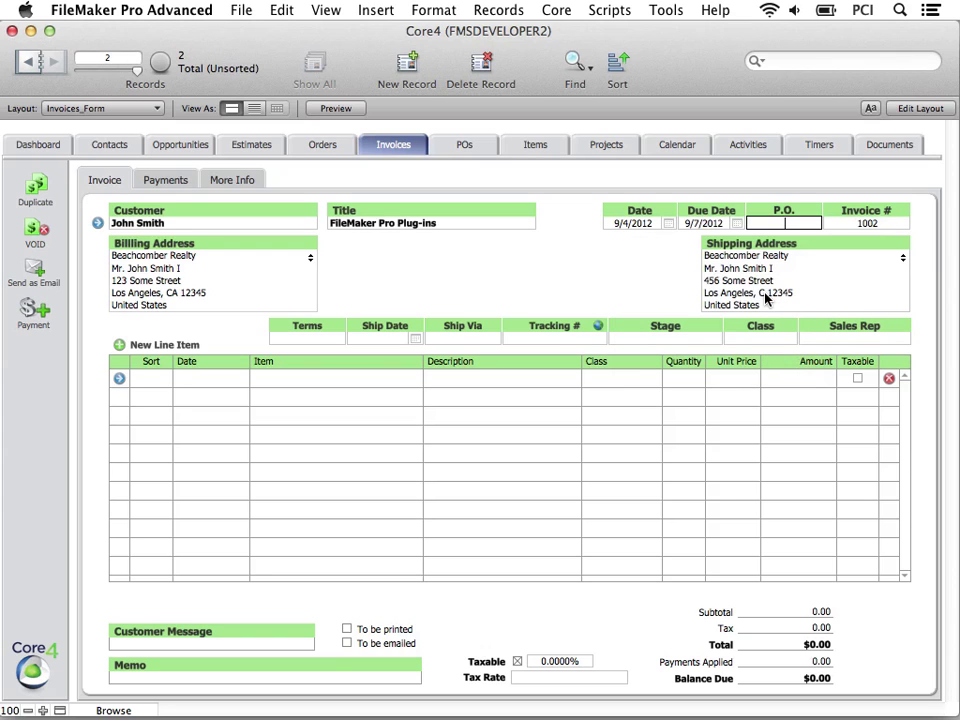
type("12345")
left_click(813, 203)
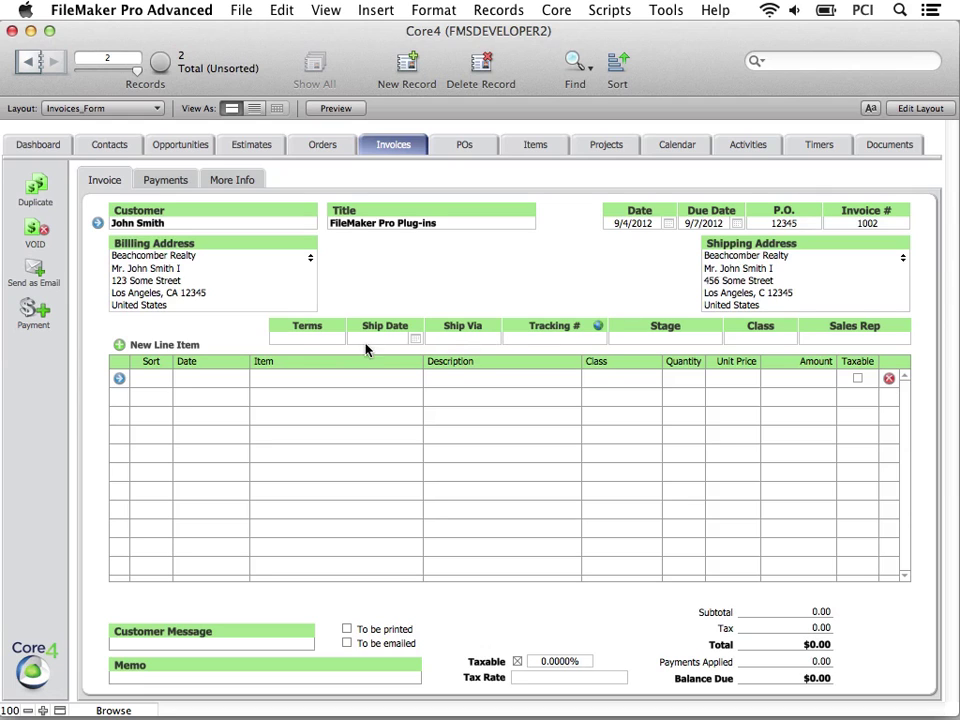
- Set terms to Due on receipt and the ship date to 9/6/2012
left_click(315, 340)
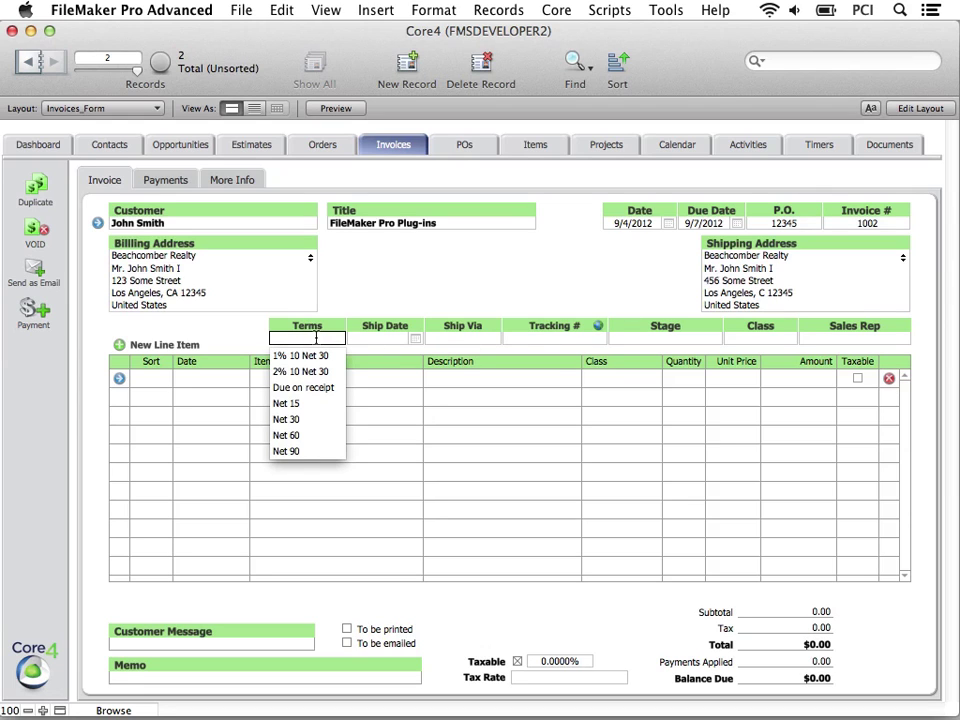
left_click(321, 388)
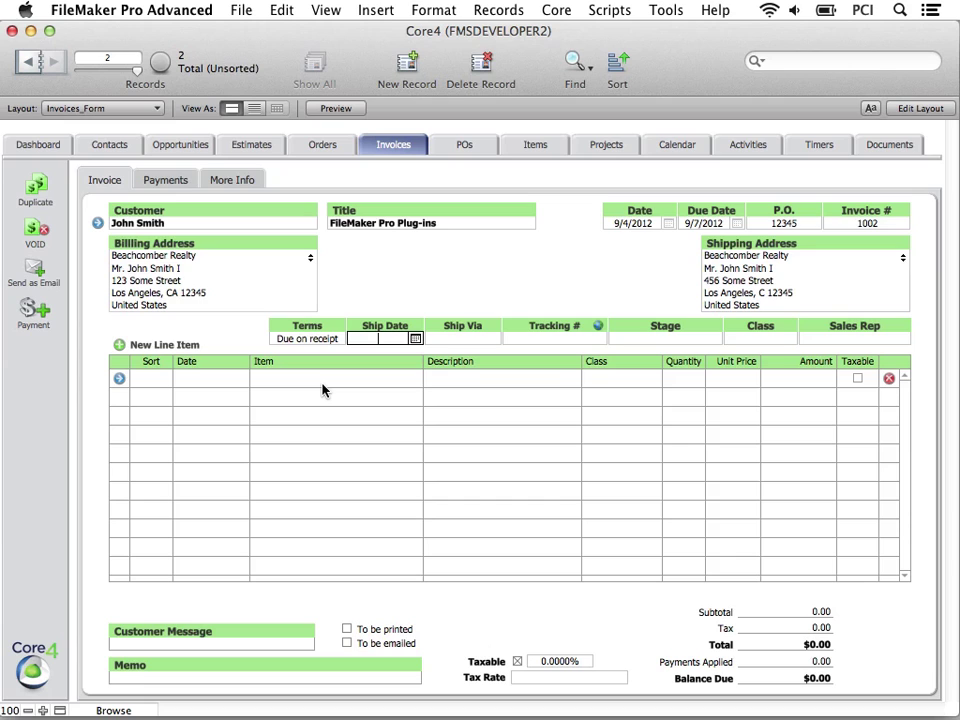
left_click(415, 339)
left_click(410, 412)
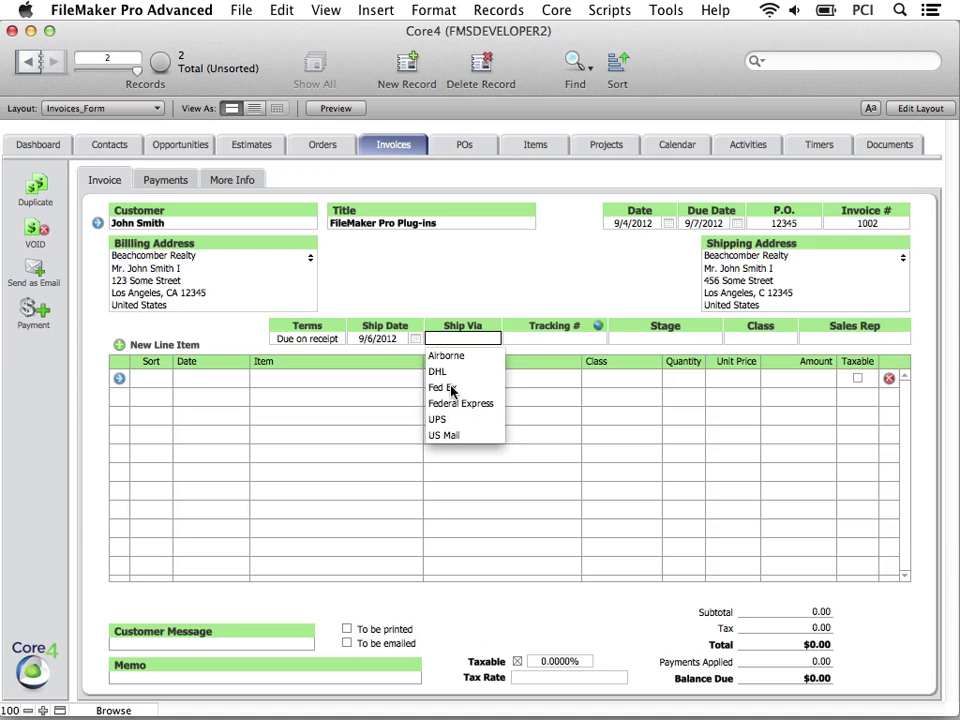
left_click(451, 388)
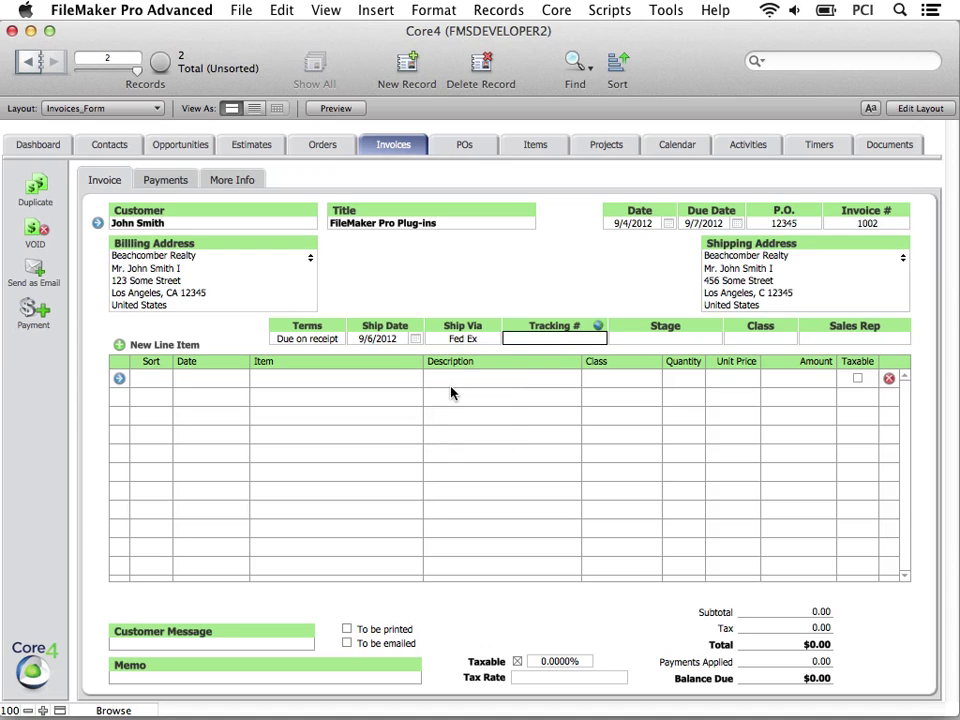
type("12345678900000")
left_click(566, 355)
left_click(598, 326)
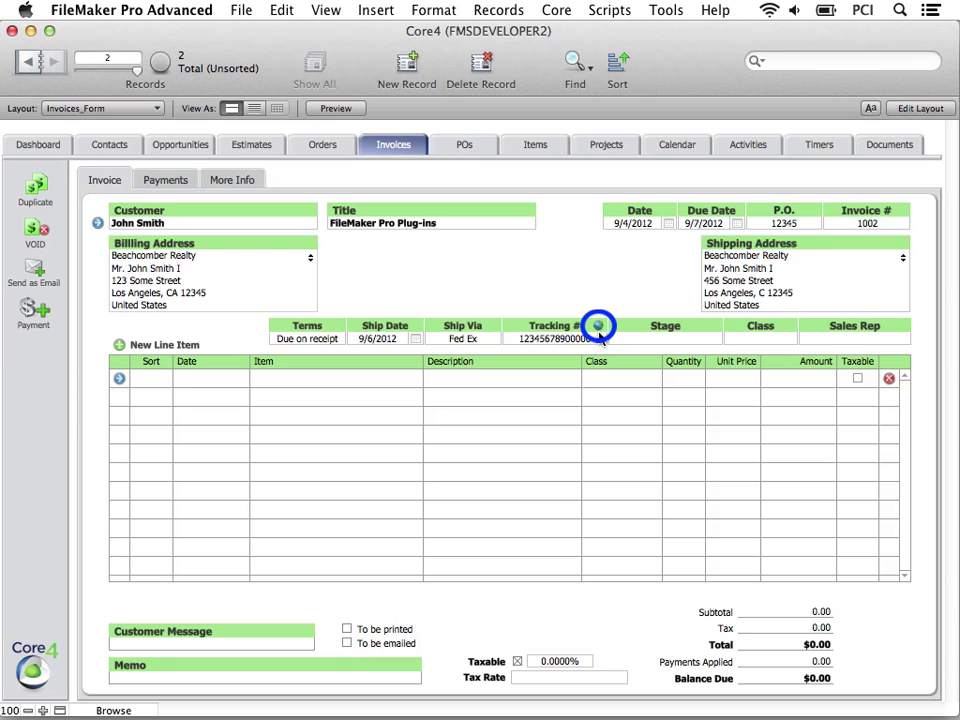
- Set stage Unsent and class Maintenance, and link the matching sales rep
left_click(649, 338)
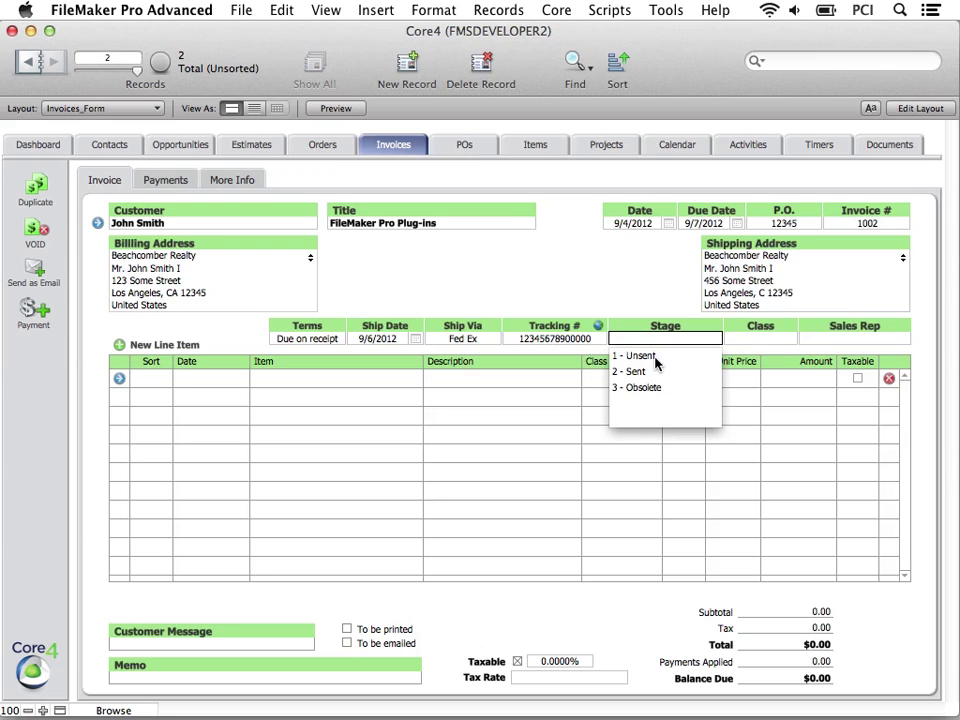
left_click(648, 357)
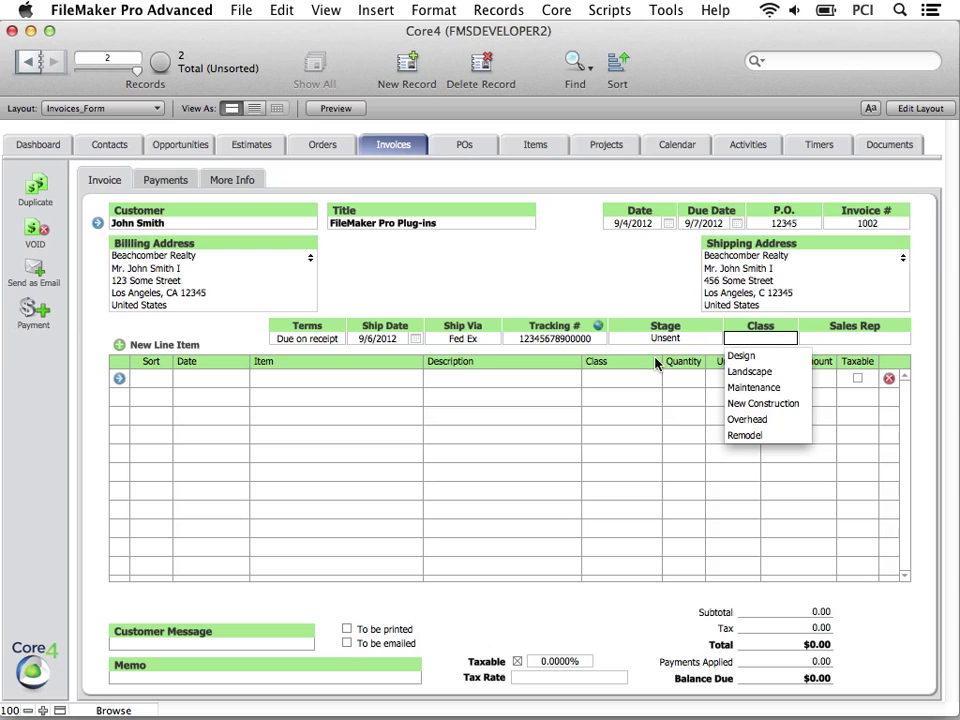
left_click(775, 389)
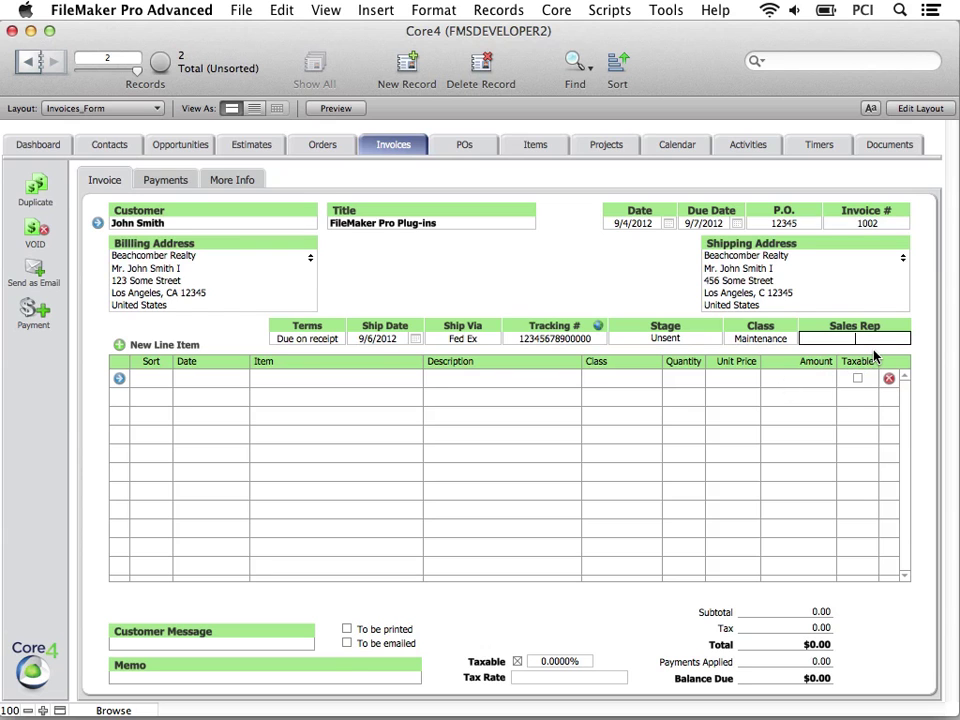
type("p")
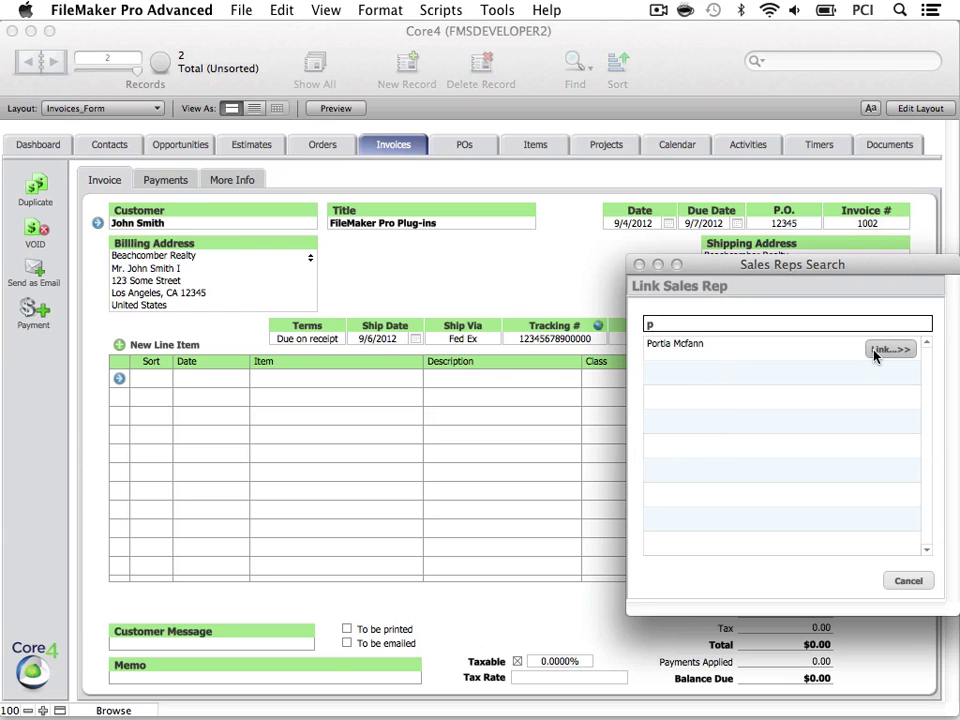
left_click(836, 349)
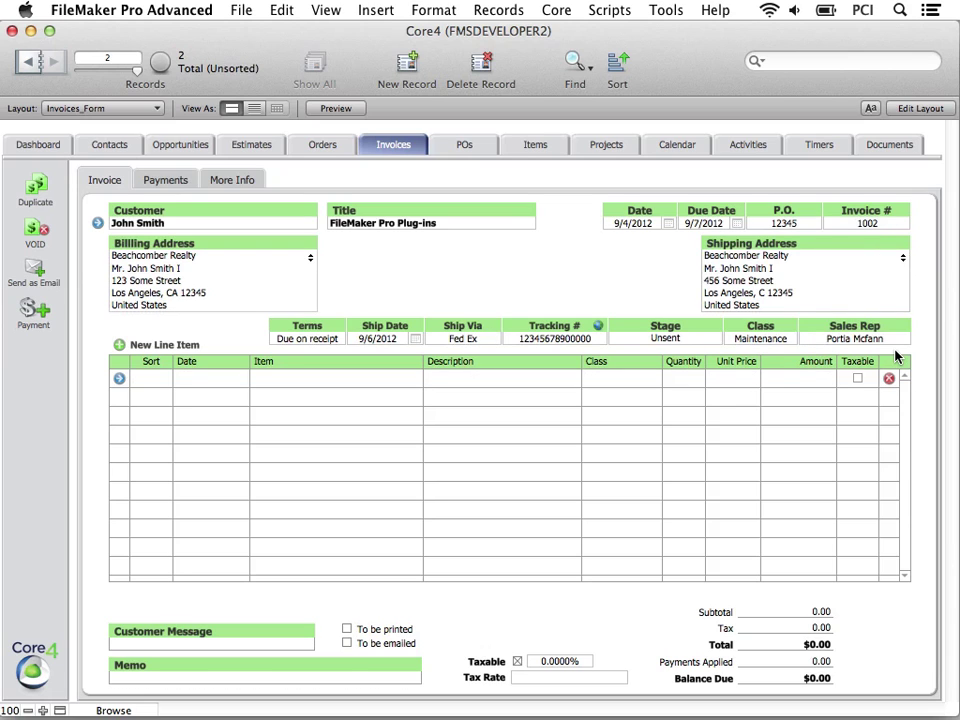
- Add a 9/4/2012 line for Outlook Manipulator for Mac, class Maintenance, quantity 2 ($199.90)
left_click(123, 346)
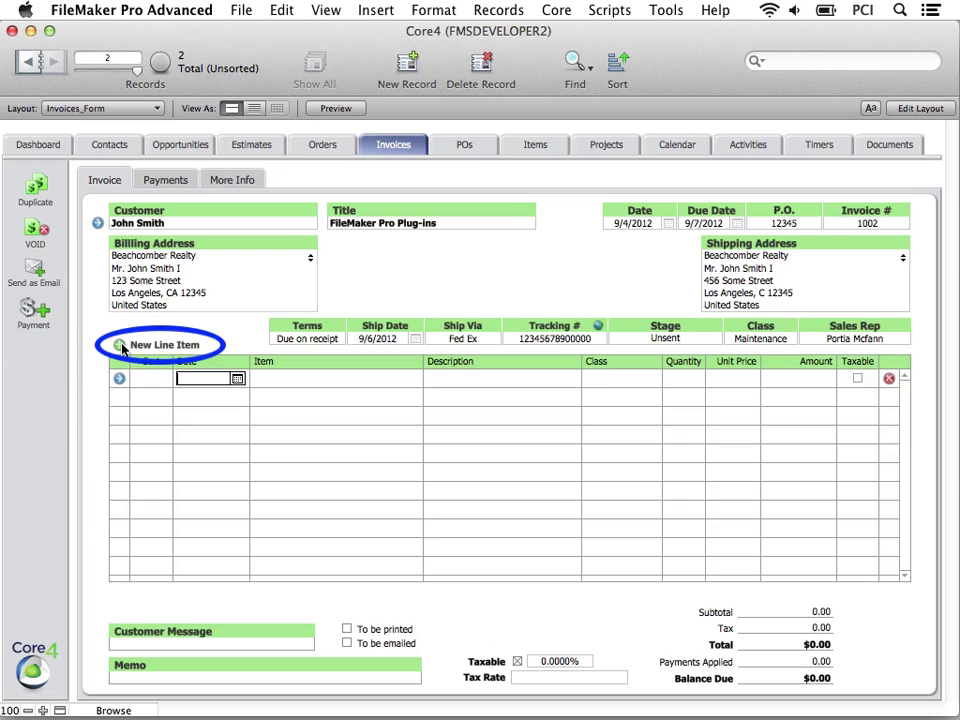
left_click(238, 381)
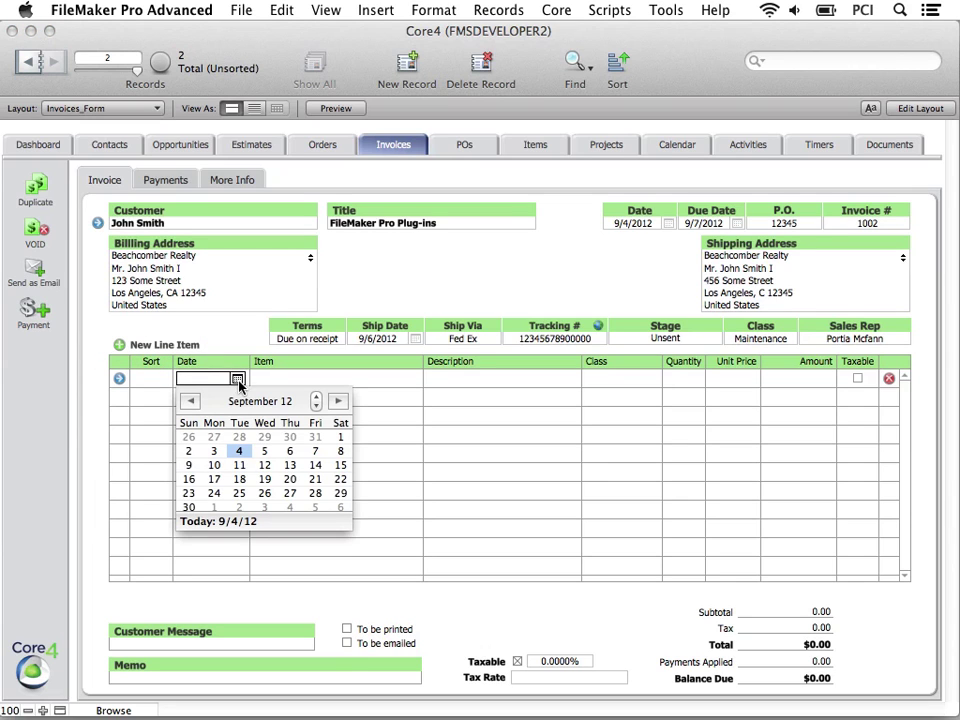
left_click(240, 453)
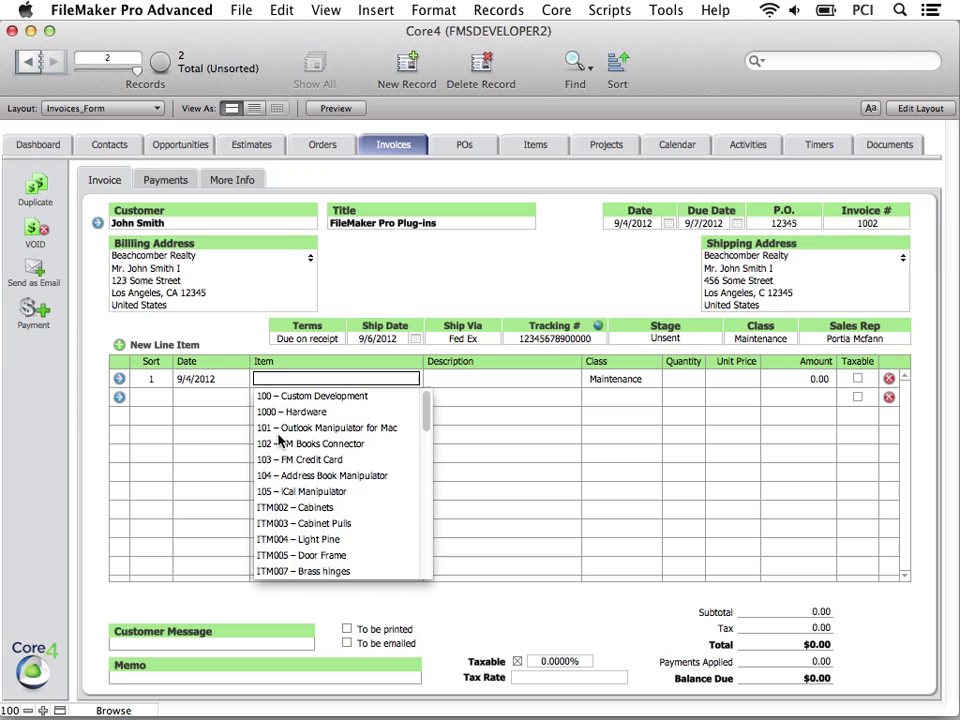
left_click(315, 428)
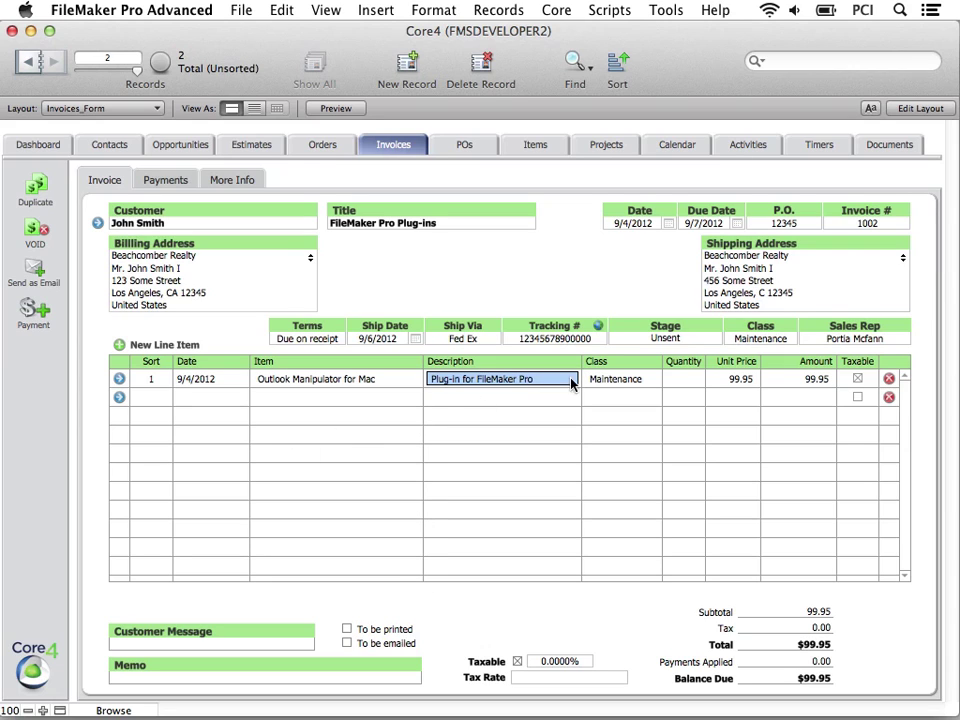
left_click(645, 380)
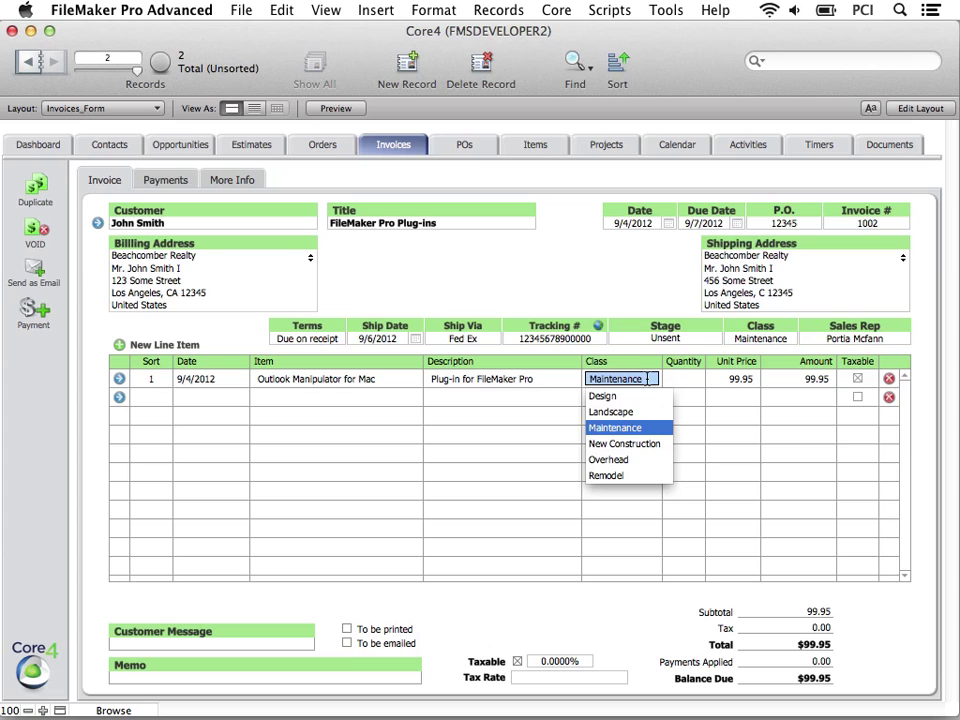
left_click(684, 380)
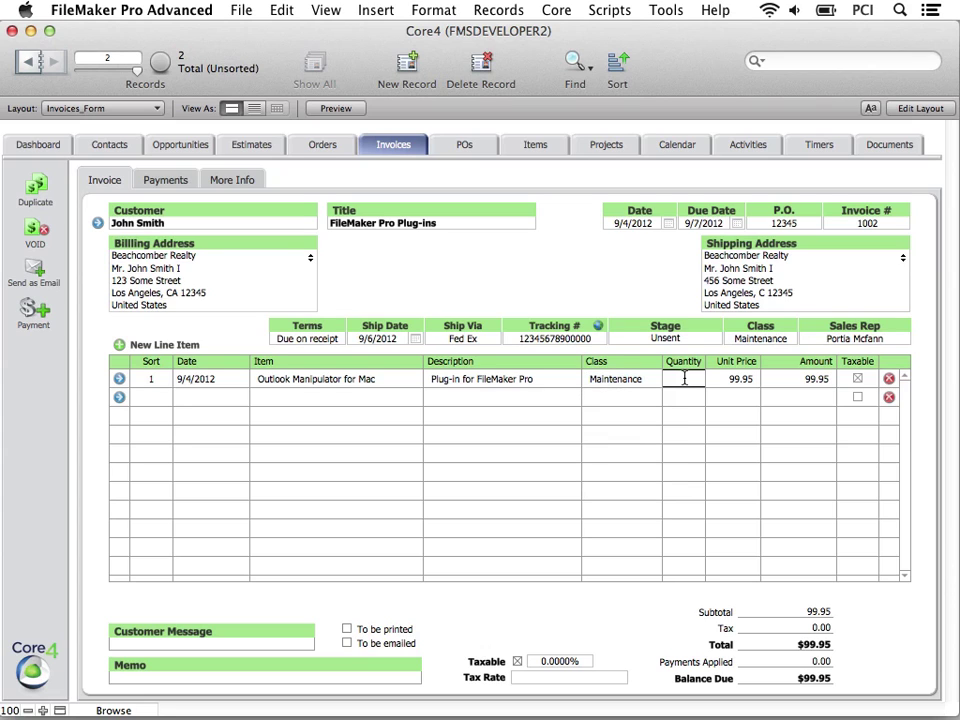
left_click(677, 307)
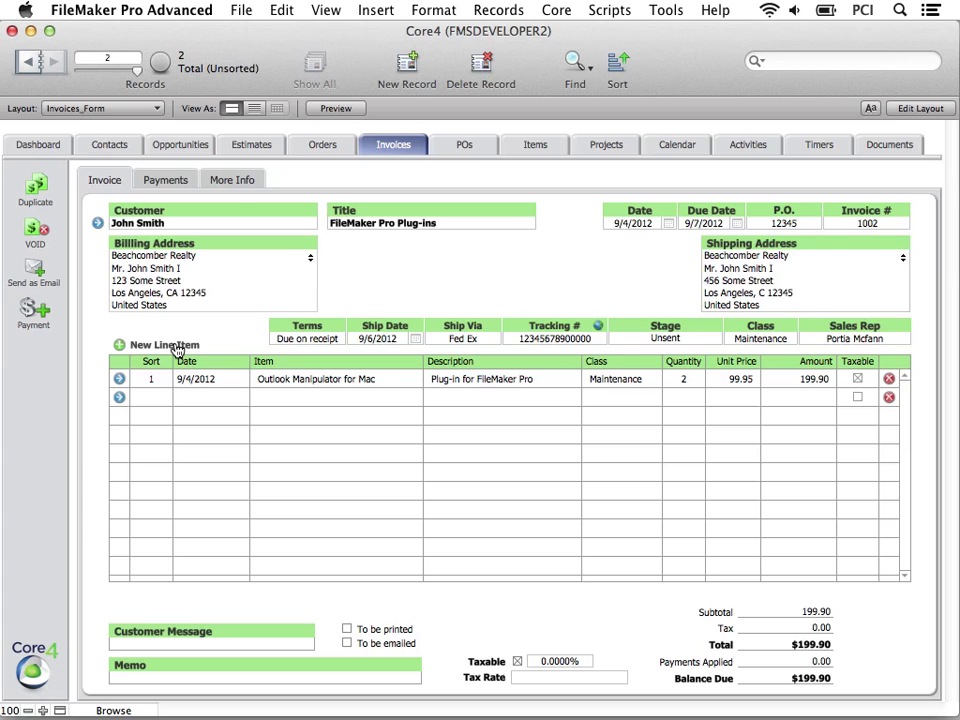
- Add a second line item: FM Books Connector, quantity 3
left_click(124, 345)
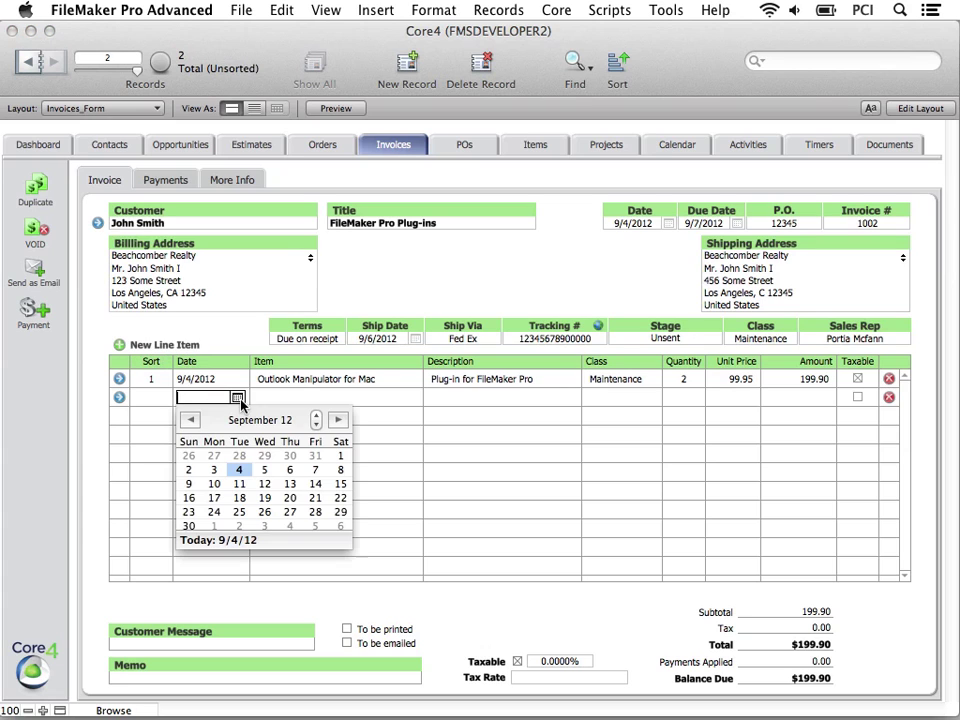
key("Tab")
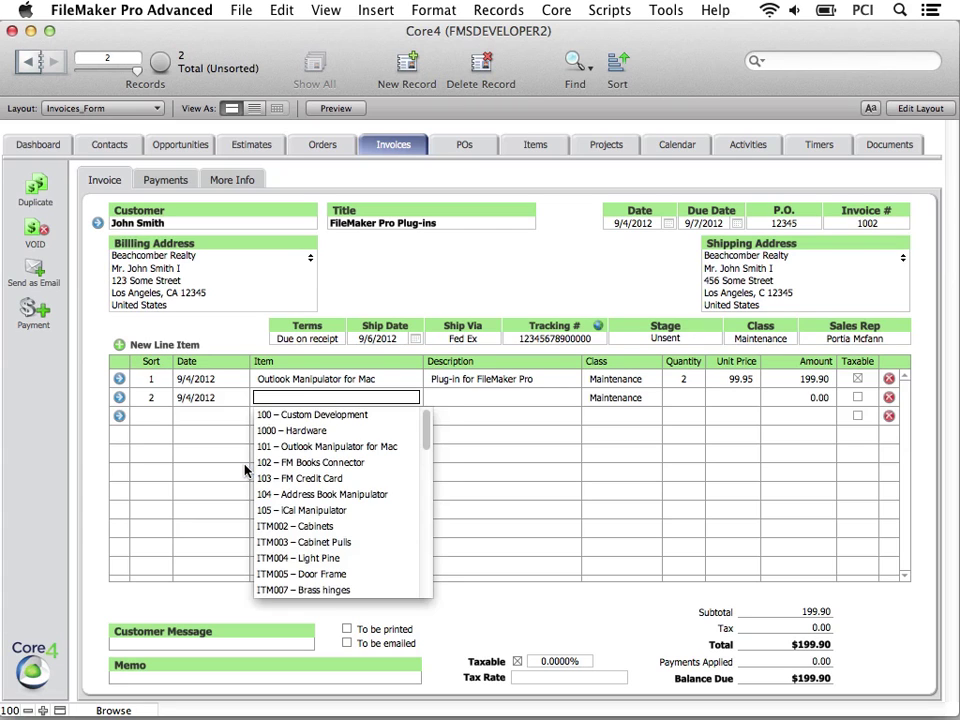
left_click(265, 463)
key("Tab")
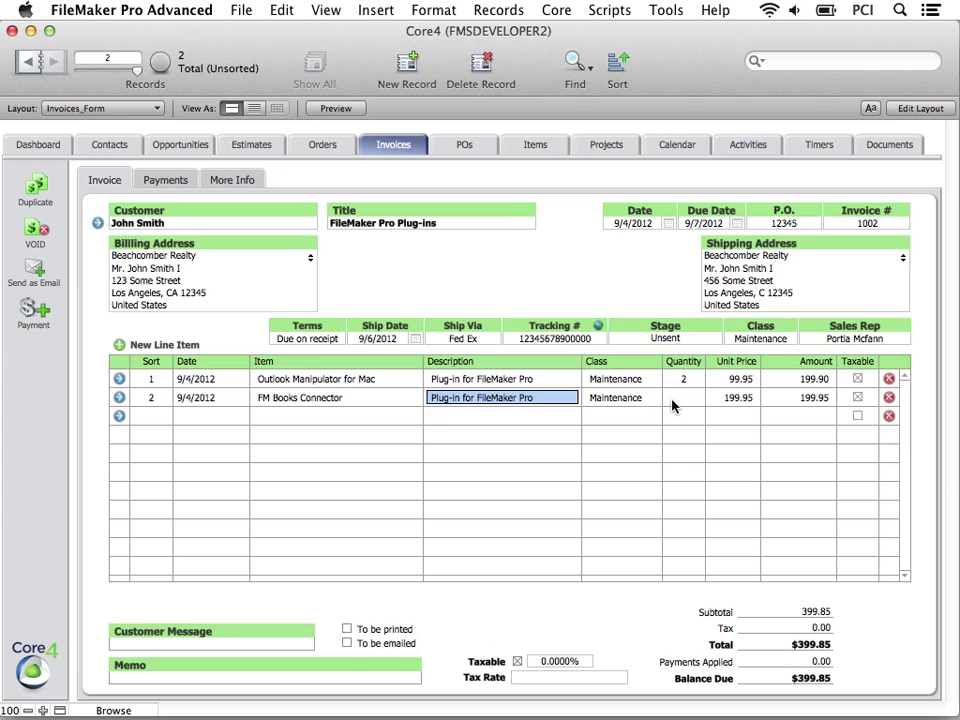
left_click(671, 398)
type("3")
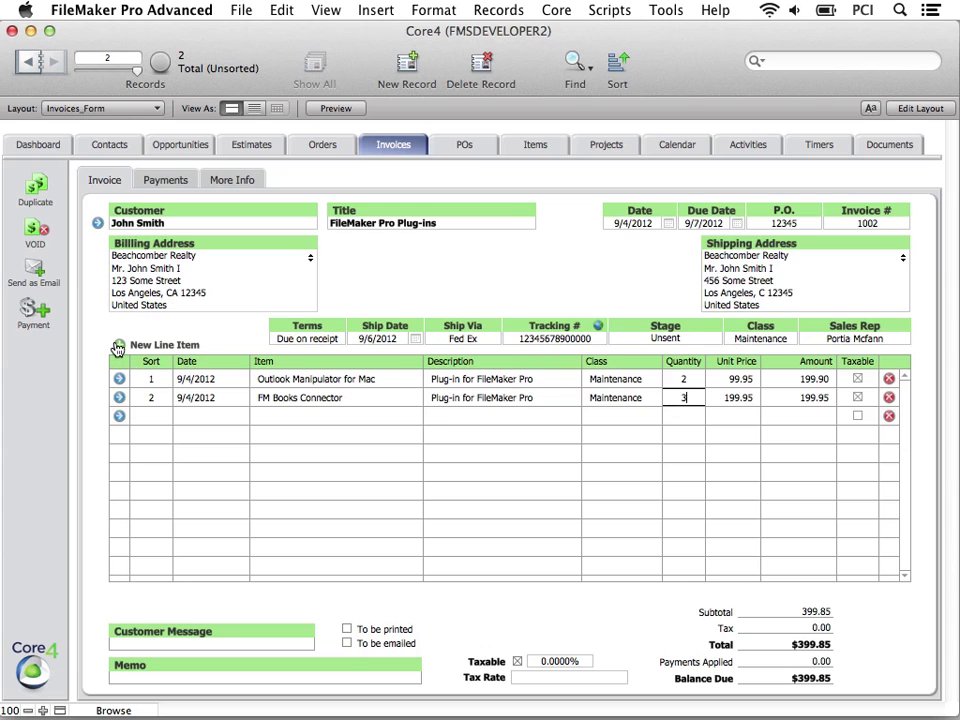
- Add a third line item: FM Credit Card, quantity 1, totaling $949.70
left_click(215, 415)
left_click(236, 415)
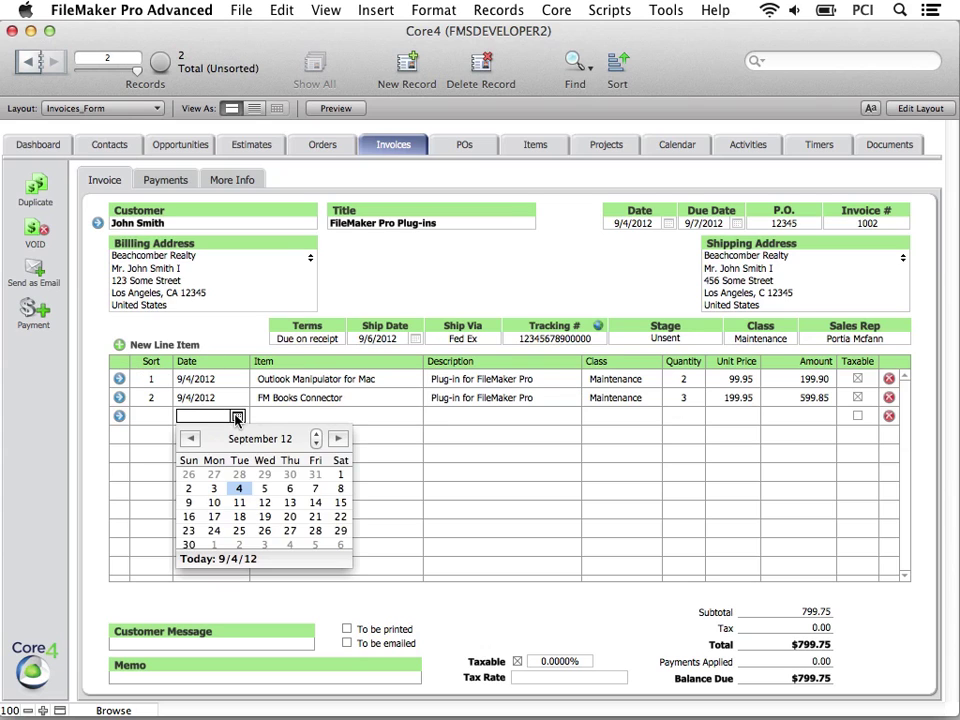
key("Tab")
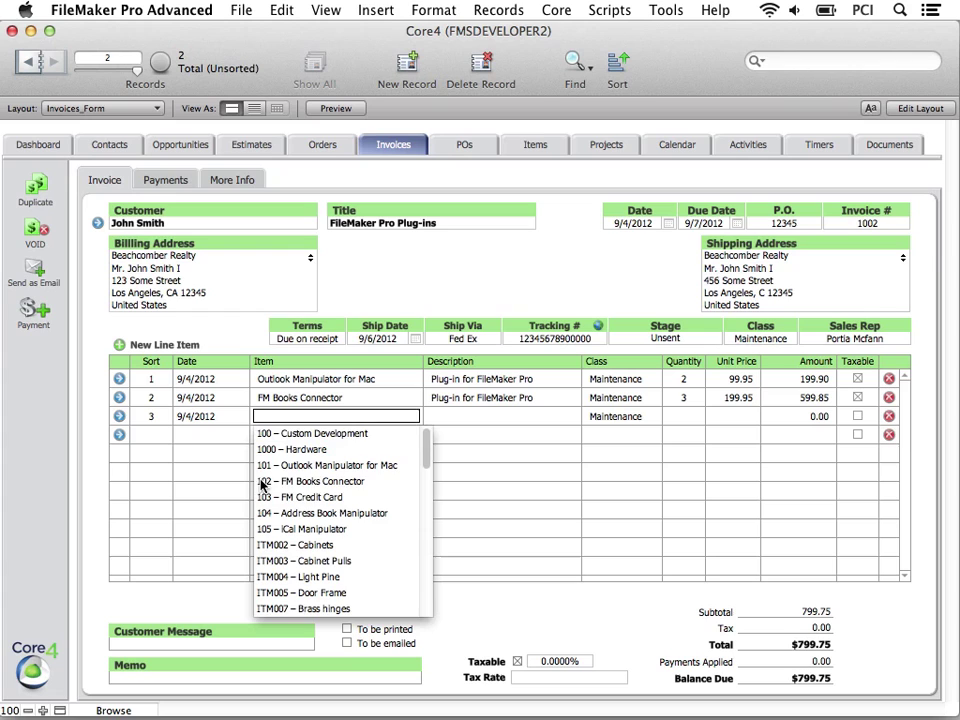
left_click(274, 497)
key("Tab")
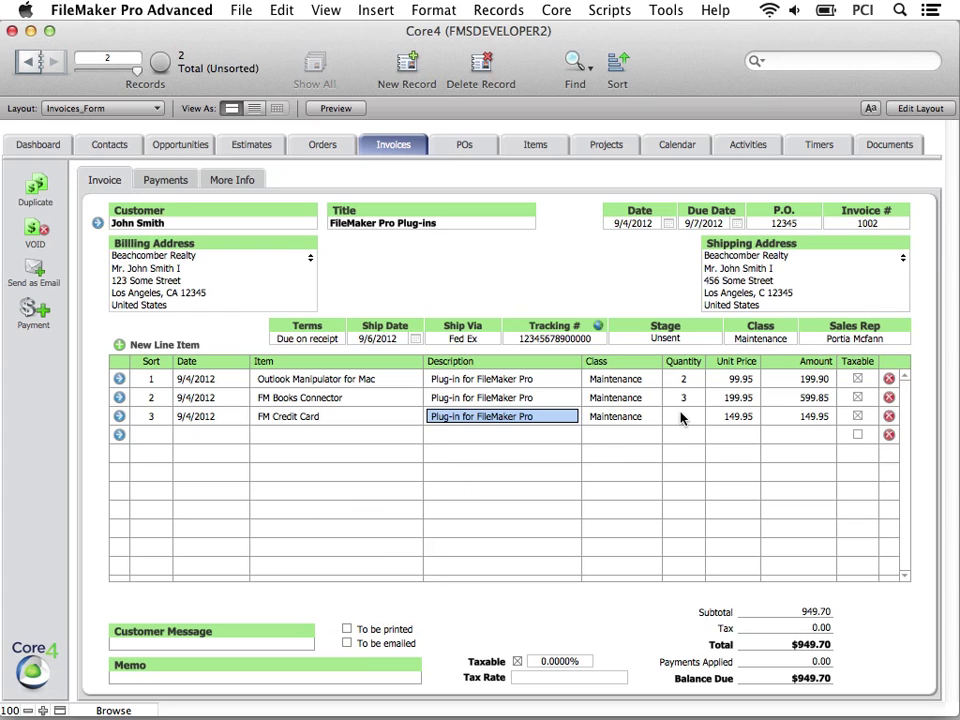
left_click(683, 416)
type("1")
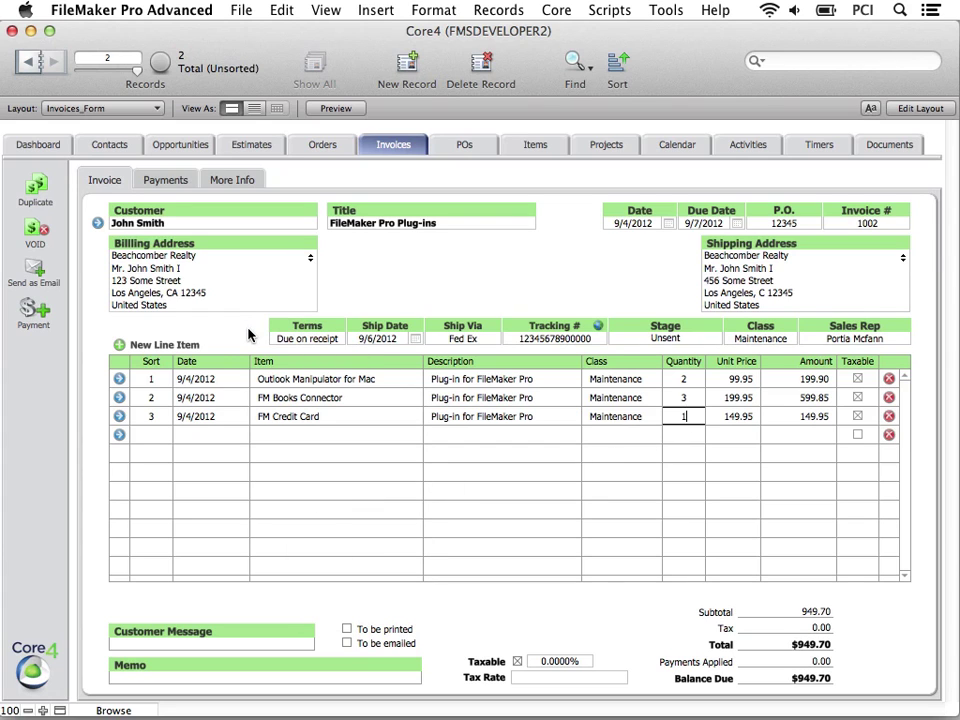
left_click(190, 250)
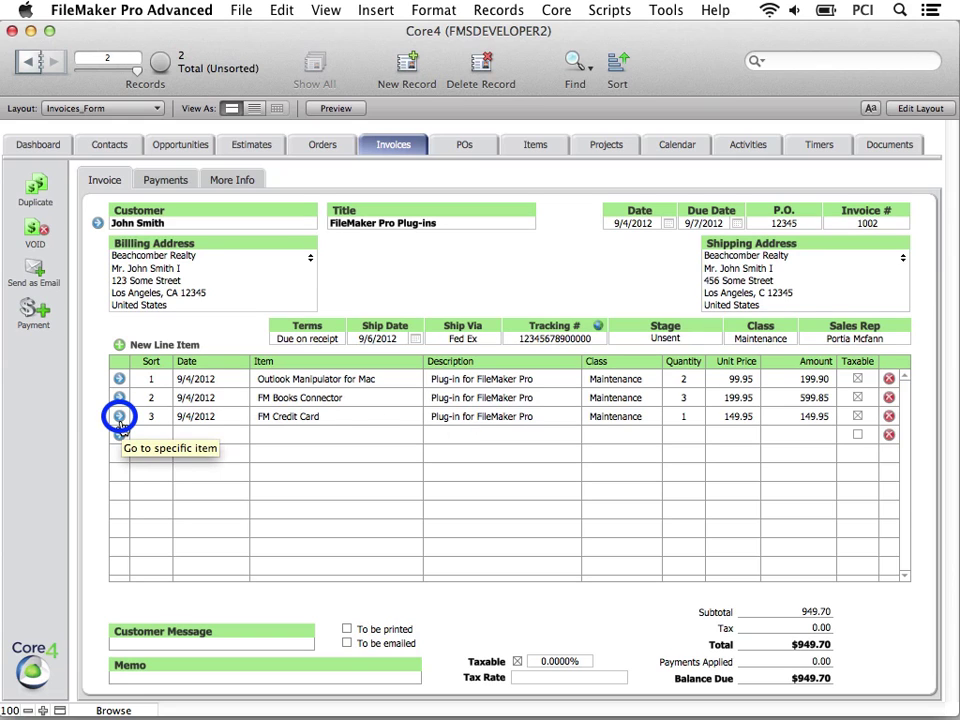
left_click(119, 416)
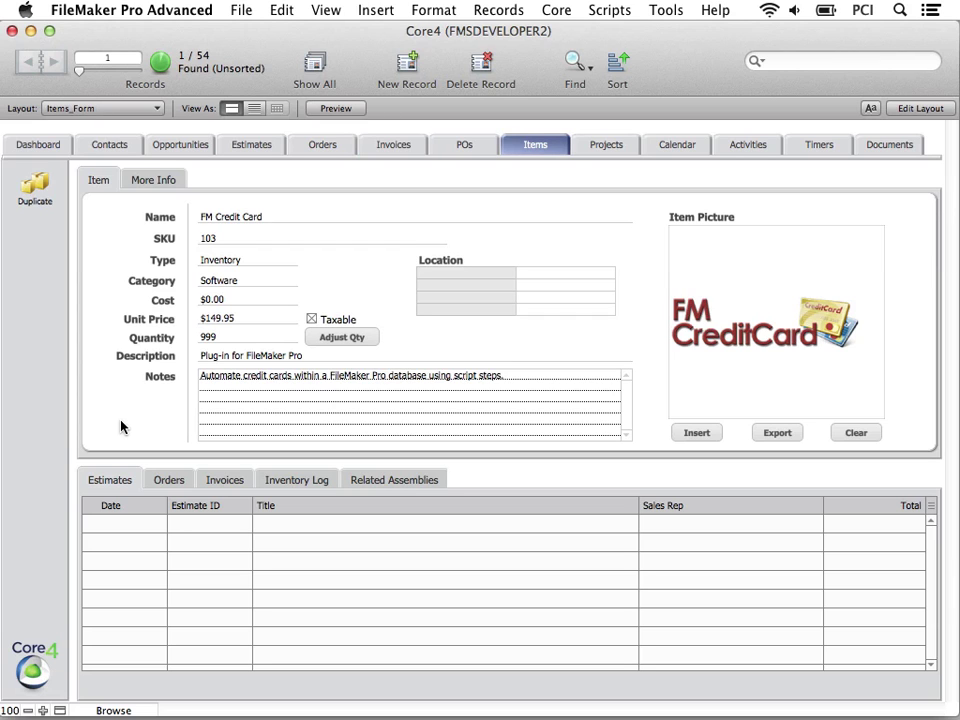
left_click(420, 147)
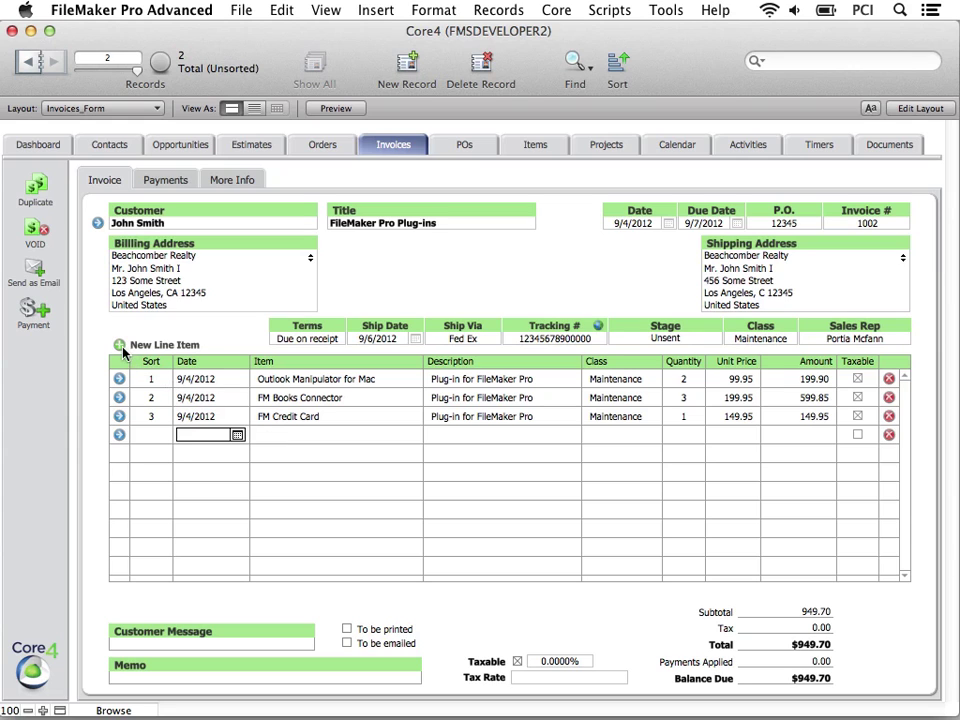
- Add a 9/4/2012 Subtotal line reading 949.70 and clear its Maintenance class
left_click(237, 435)
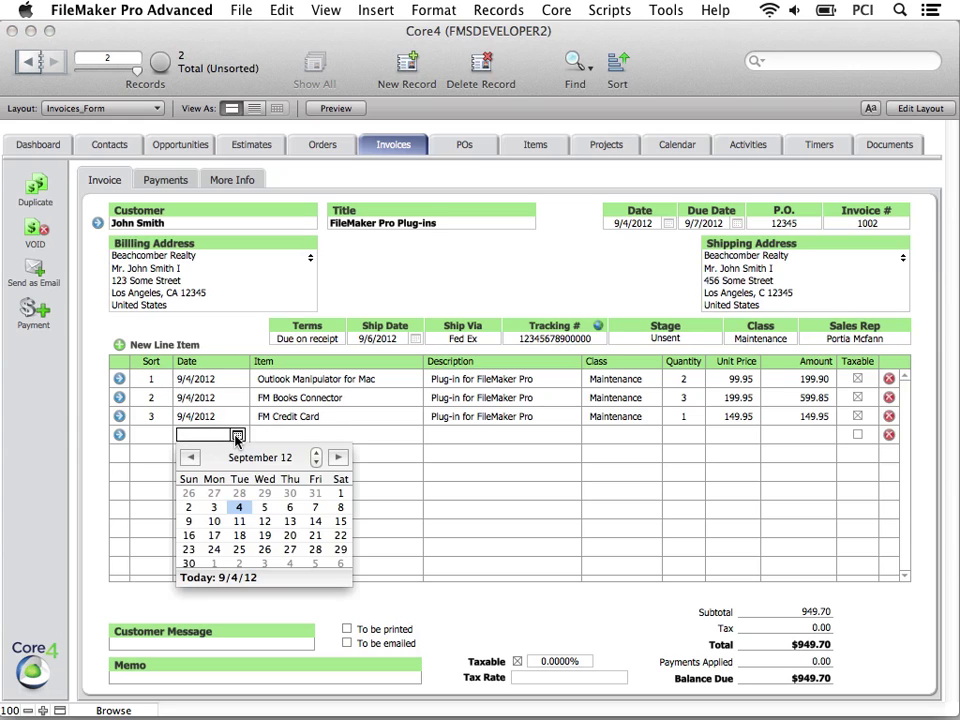
left_click(242, 503)
key("Tab")
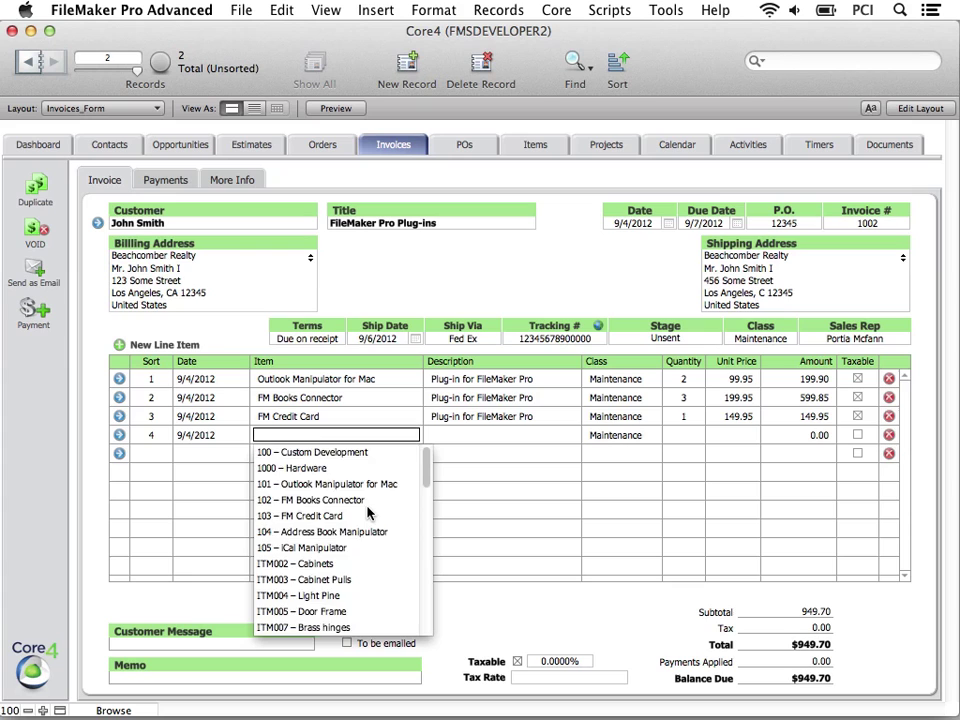
scroll(372, 514, "down", 10)
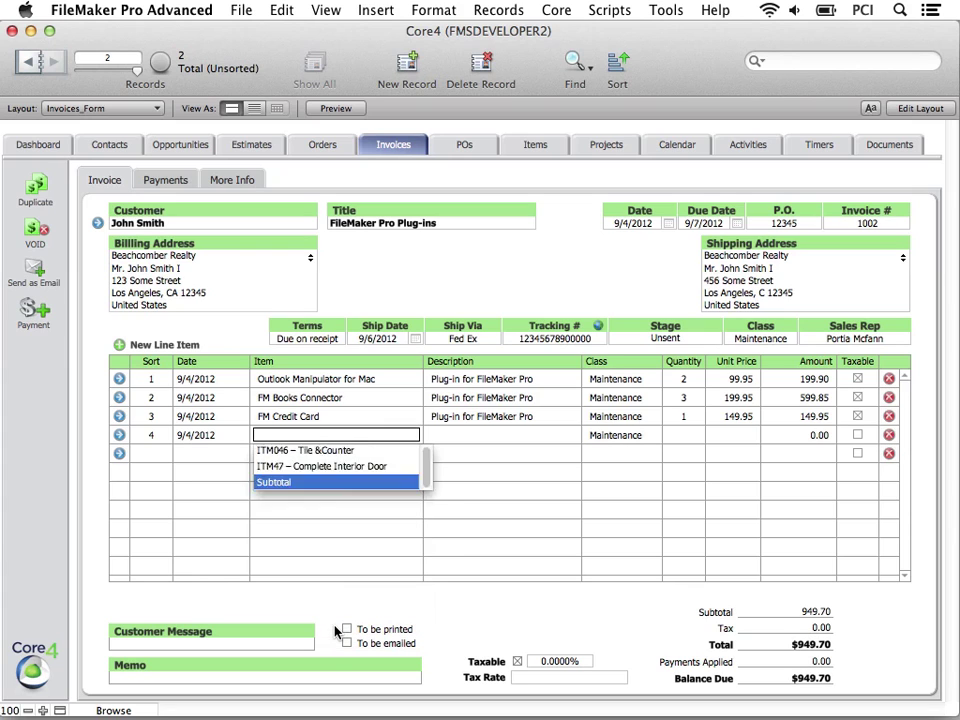
key("Return")
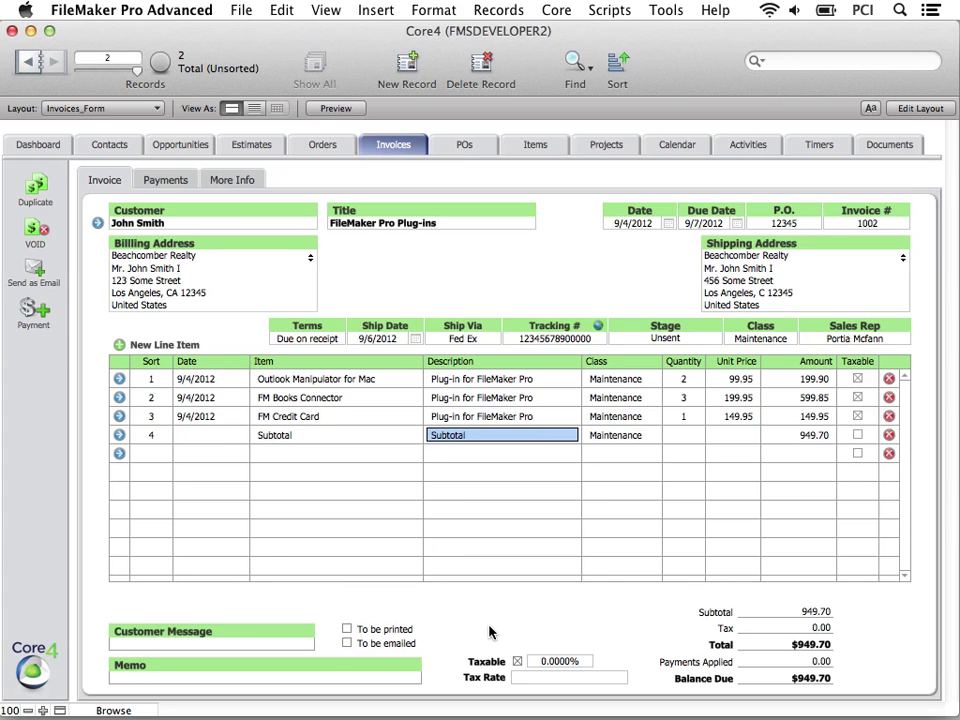
key("Tab")
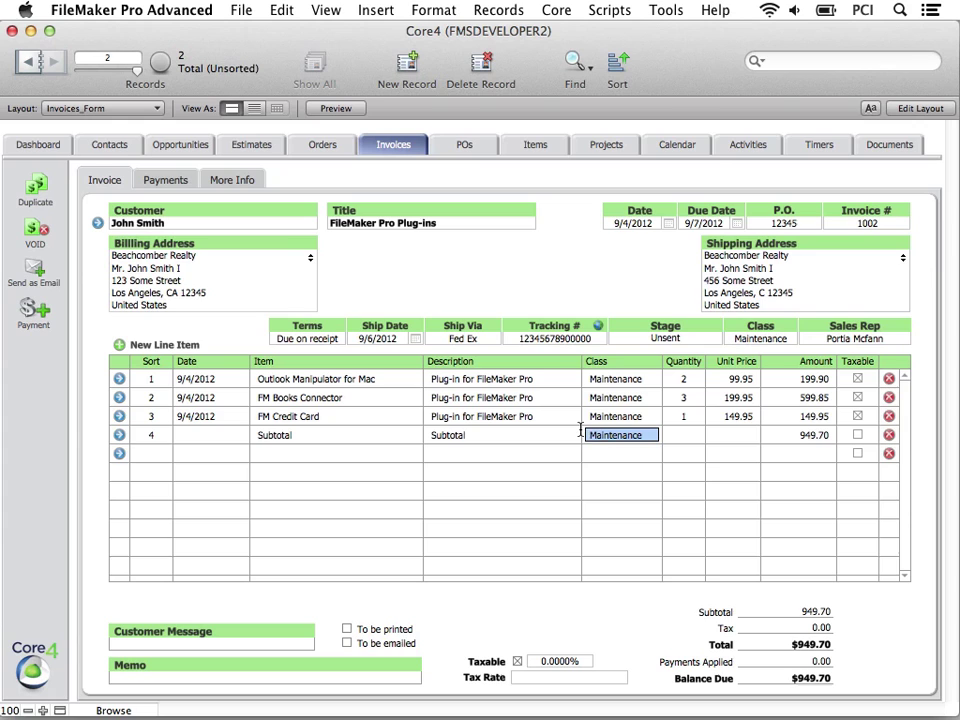
key("BackSpace")
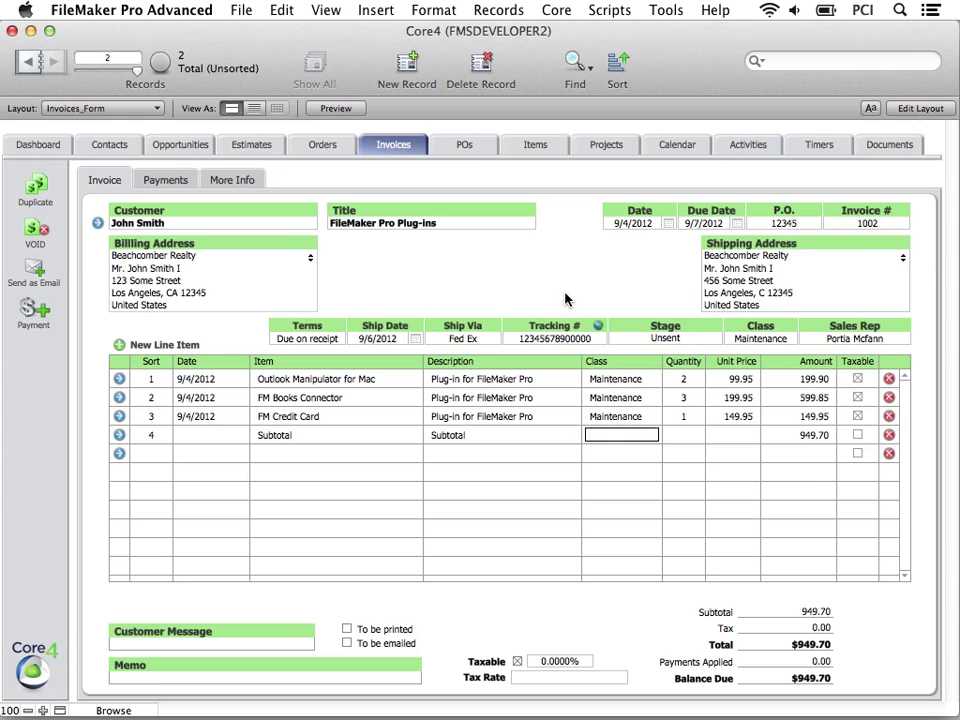
left_click(785, 435)
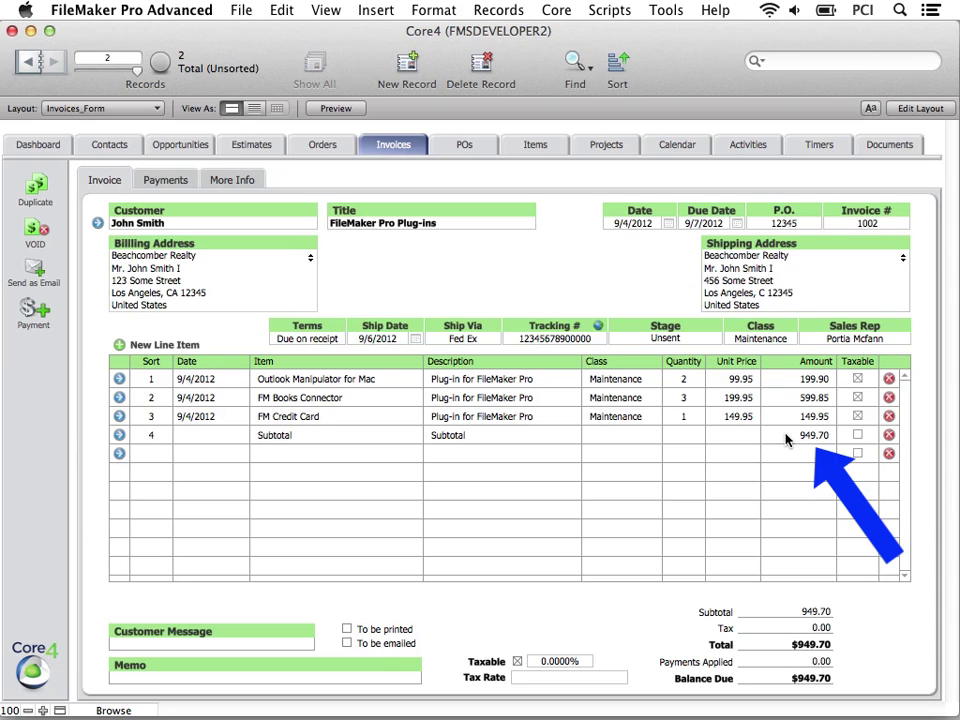
- Add a 9/4/2012 Hardware line with quantity 5
left_click(118, 345)
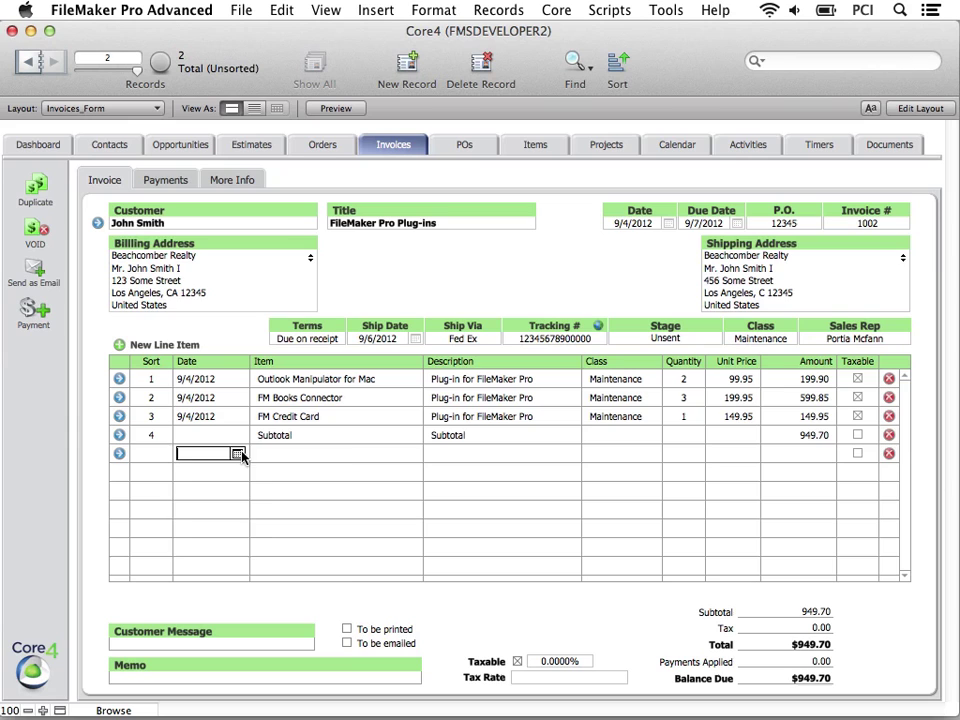
left_click(237, 453)
left_click(239, 525)
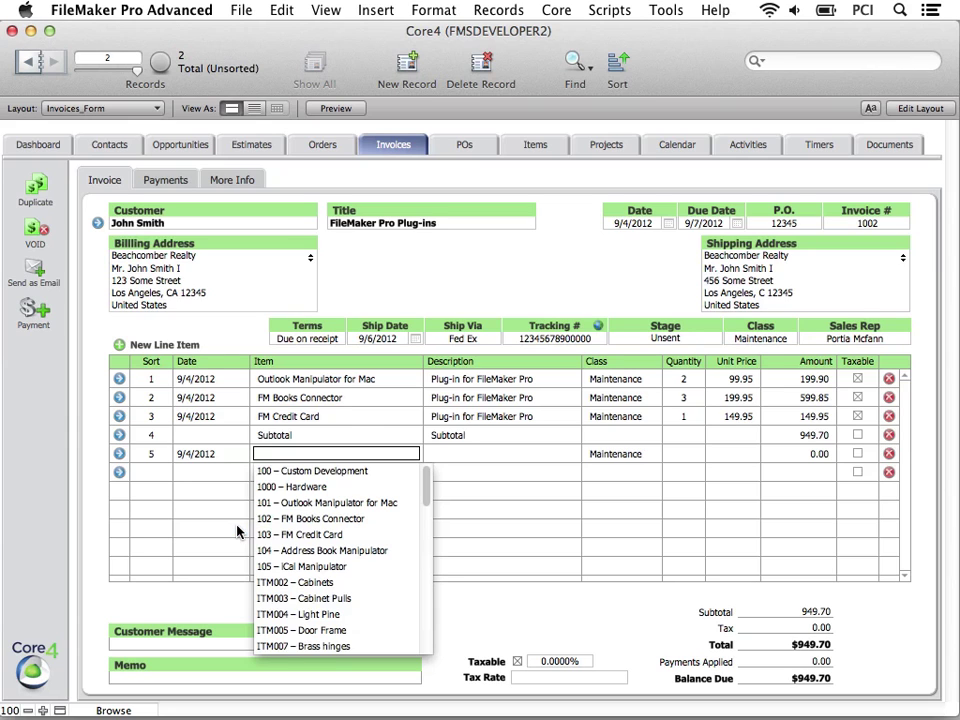
left_click(290, 487)
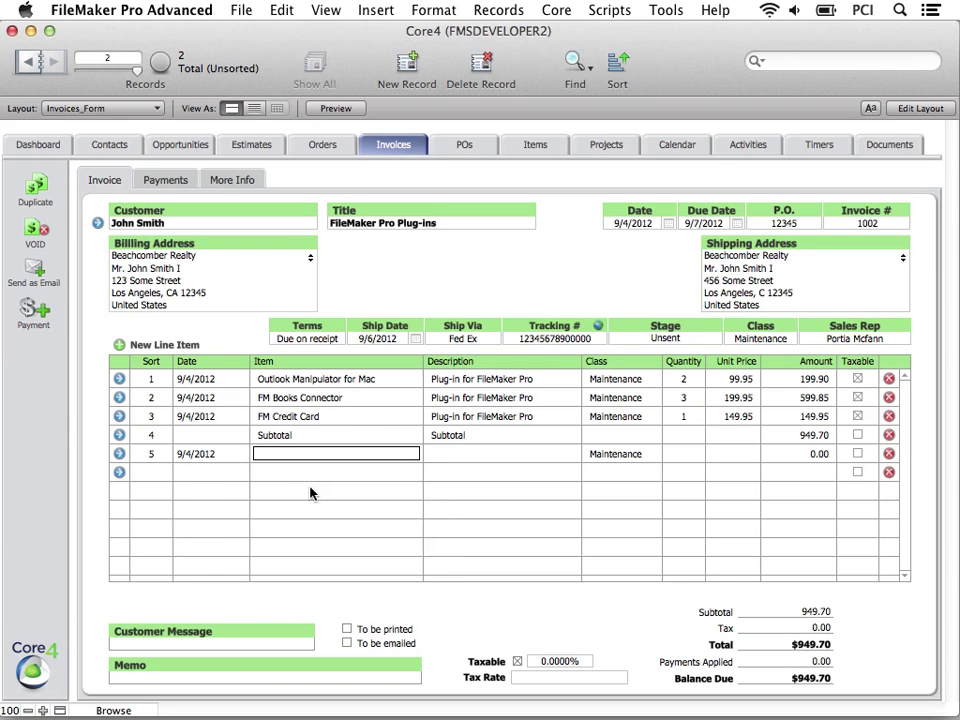
left_click(671, 458)
type("5")
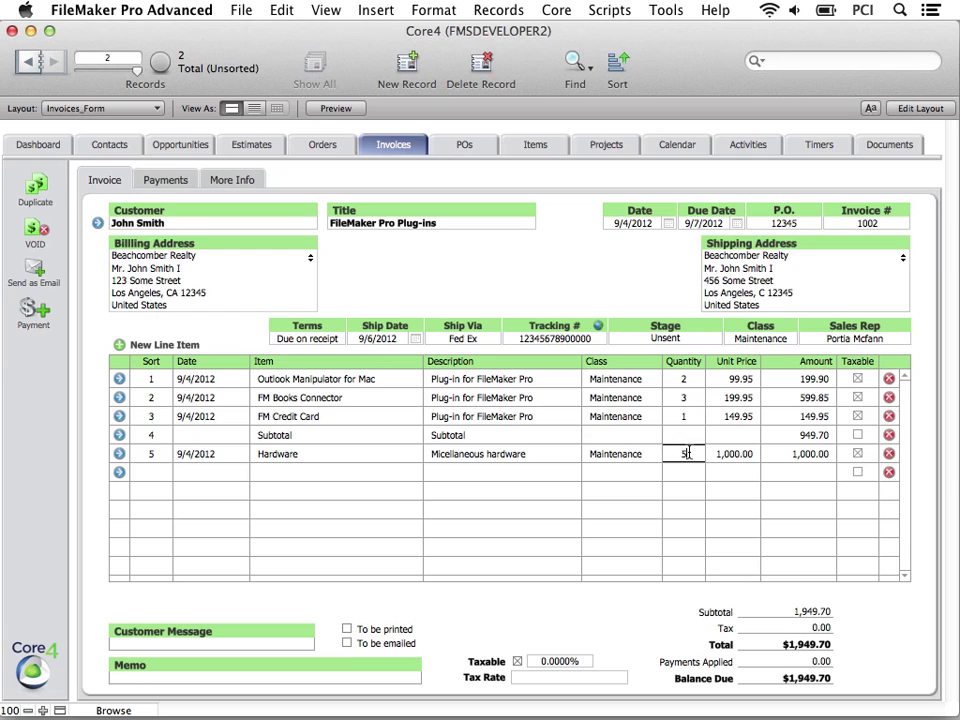
- Add a 9/4/2012 Custom Development line with quantity 10
left_click(124, 345)
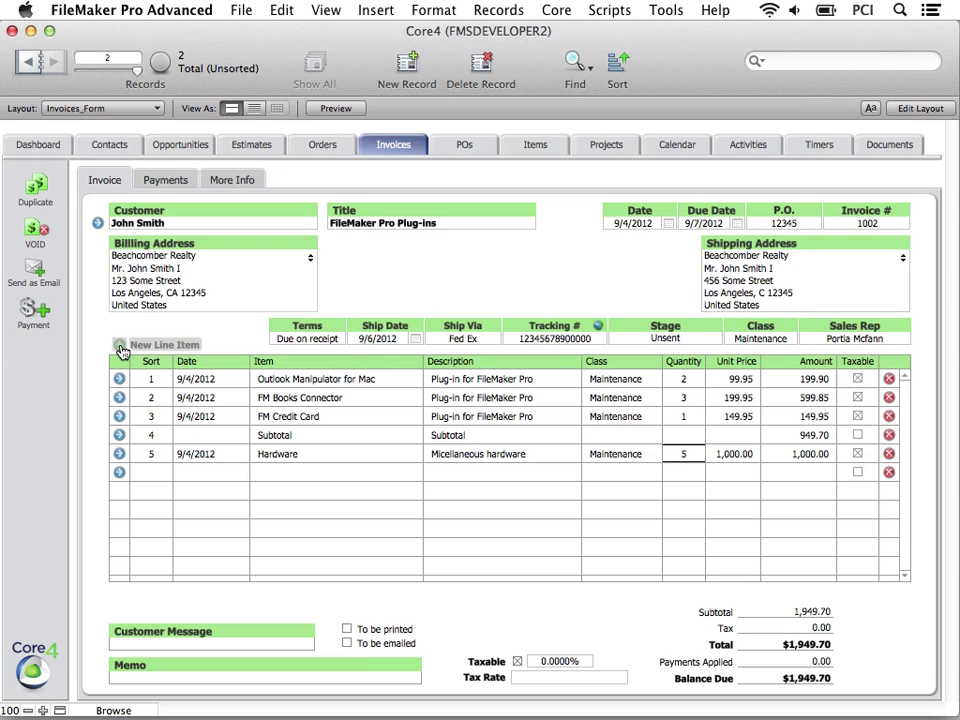
left_click(237, 472)
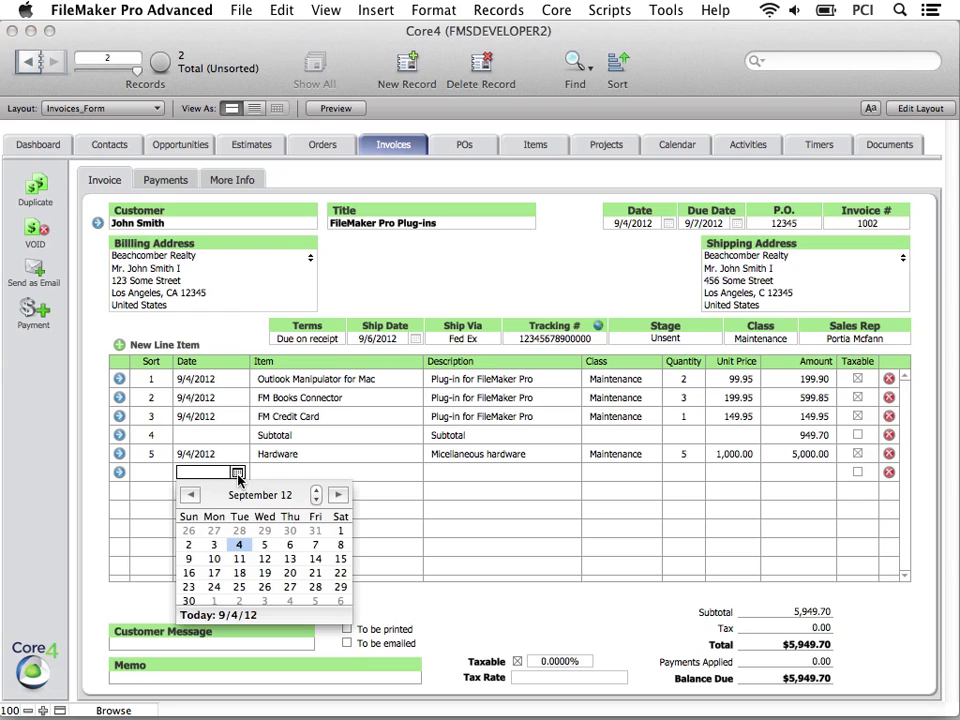
left_click(242, 545)
key("Tab")
key("Down")
key("Return")
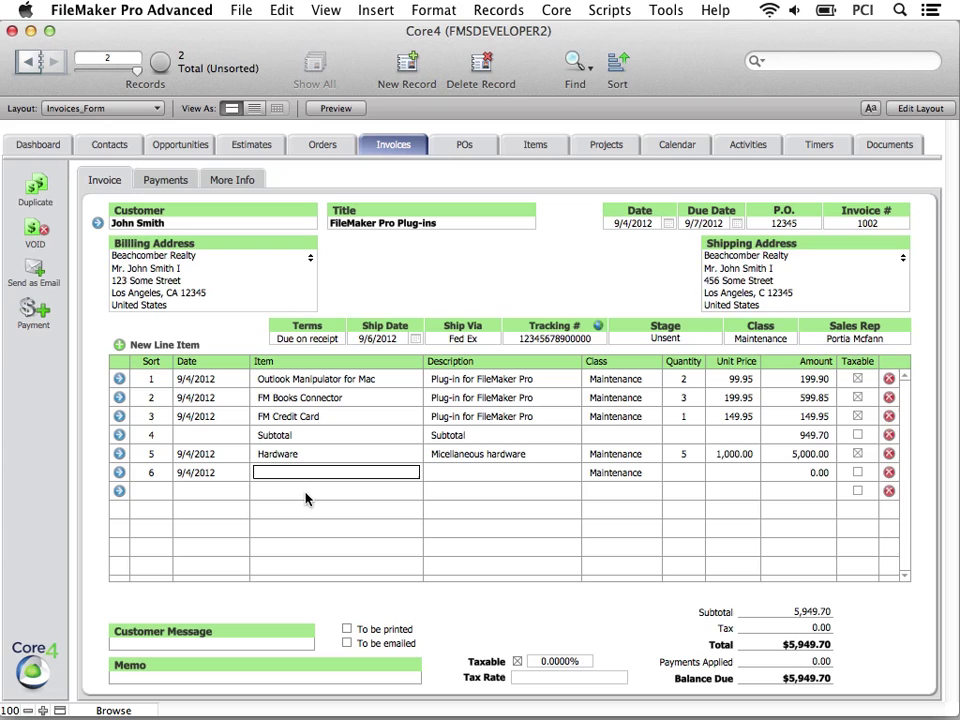
key("Tab")
left_click(683, 472)
type("10")
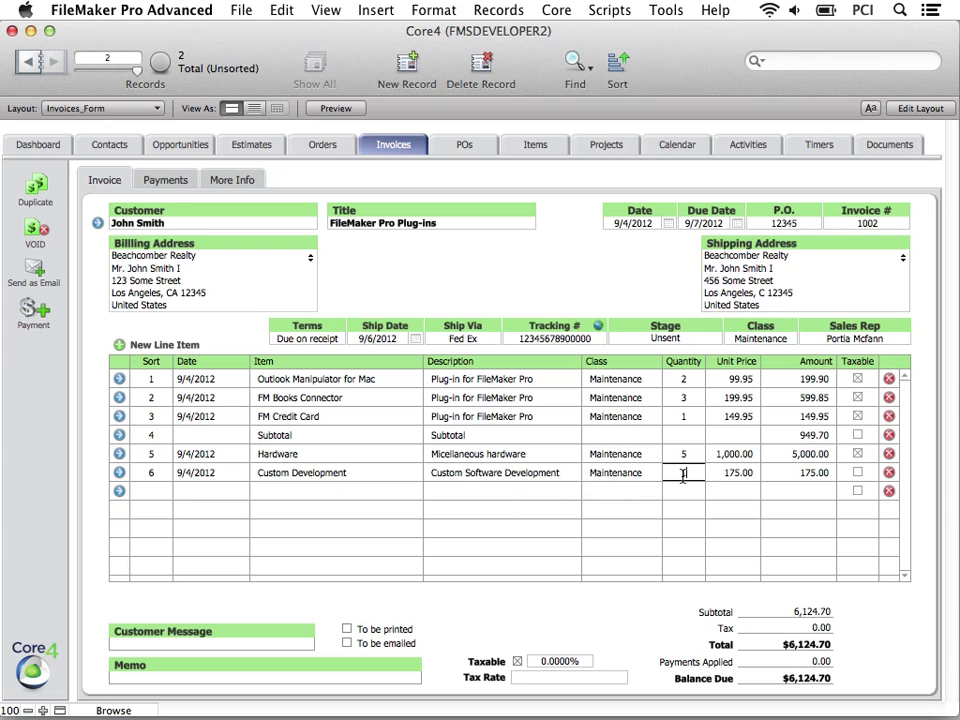
- Add a 9/4/2012 Subtotal line of 6,750.00 with its class cleared
left_click(140, 344)
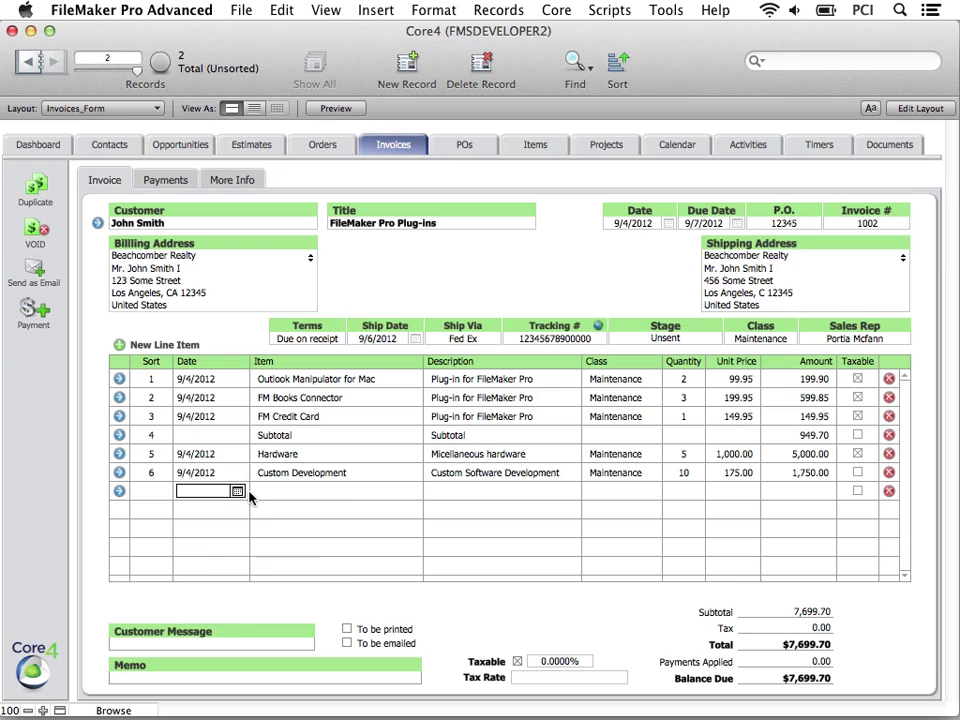
left_click(238, 492)
left_click(239, 563)
key("Tab")
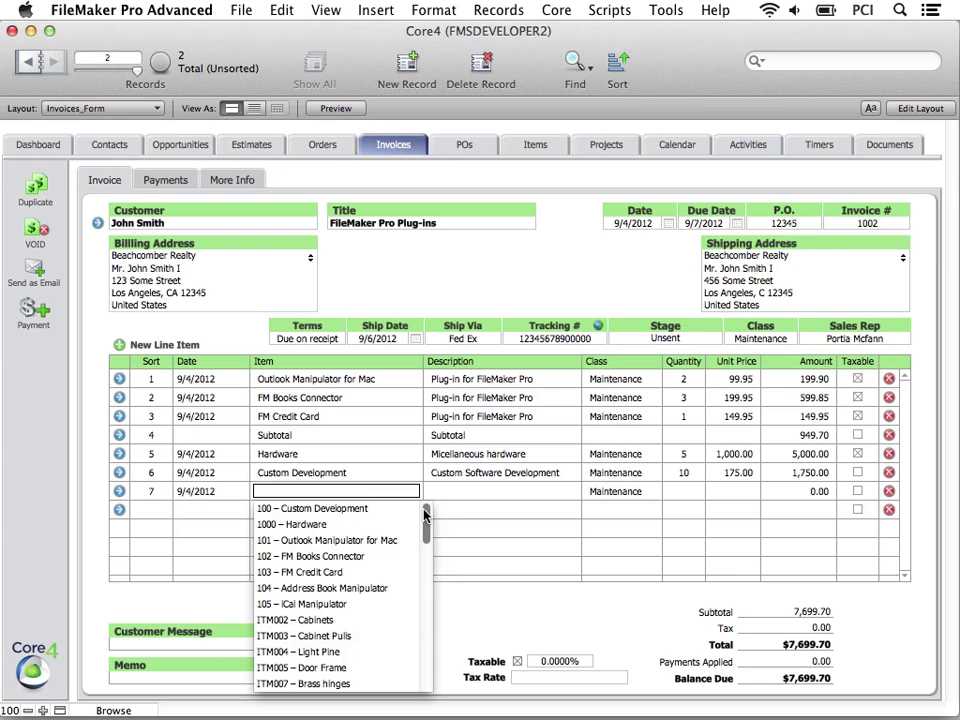
left_click_drag(426, 526, 428, 665)
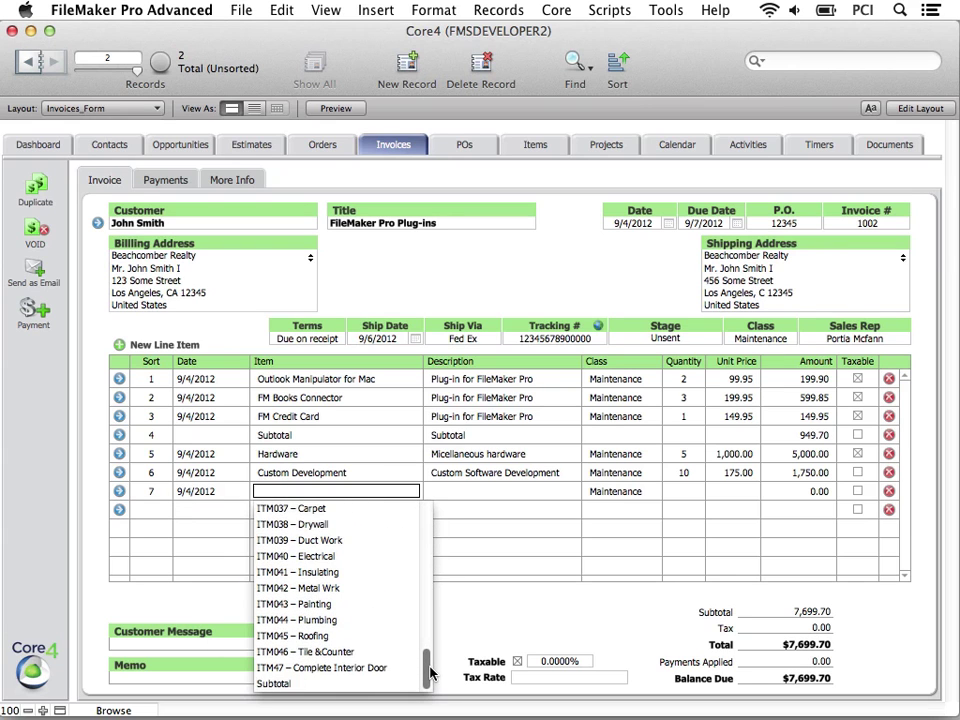
left_click(393, 686)
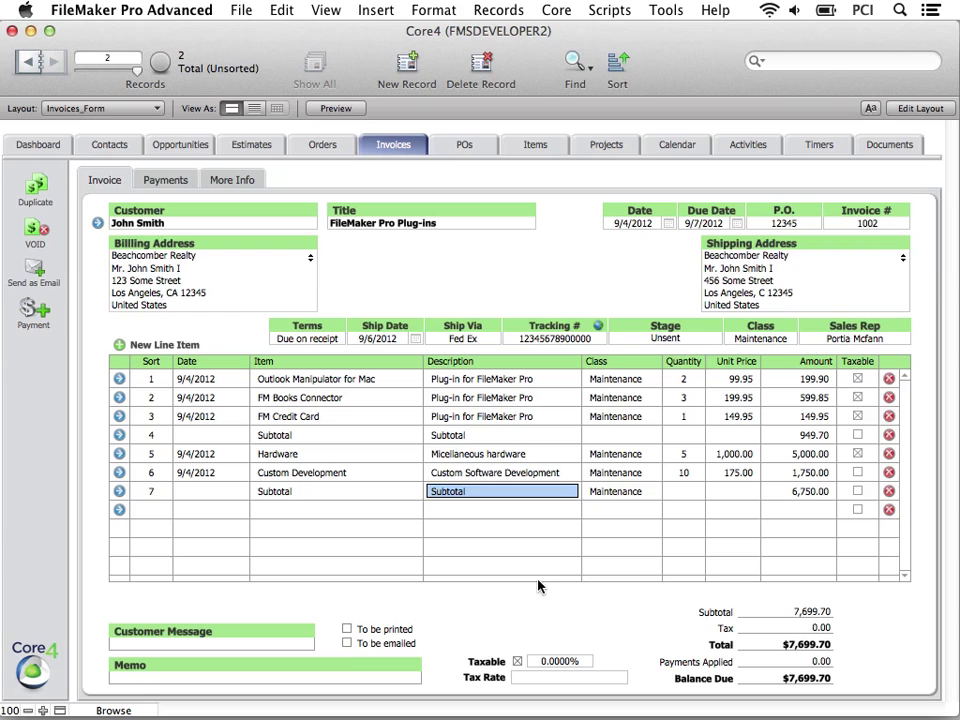
key("Tab")
key("BackSpace")
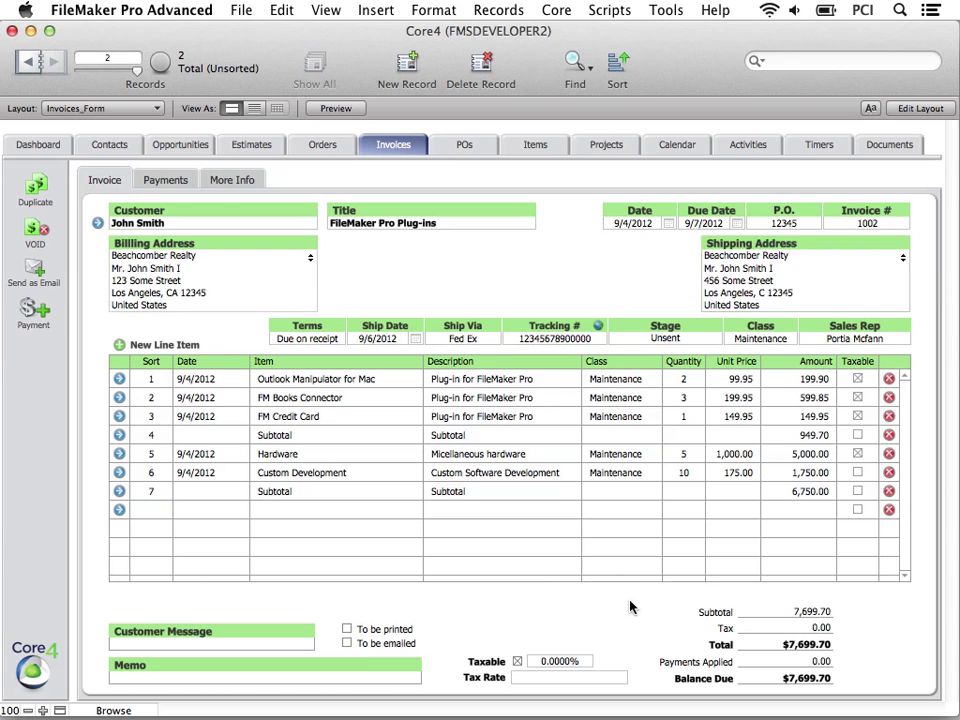
left_click(657, 598)
- Apply the State Tax - CA 7.75% rate, adding 461.10 tax for $8,160.80
left_click(609, 677)
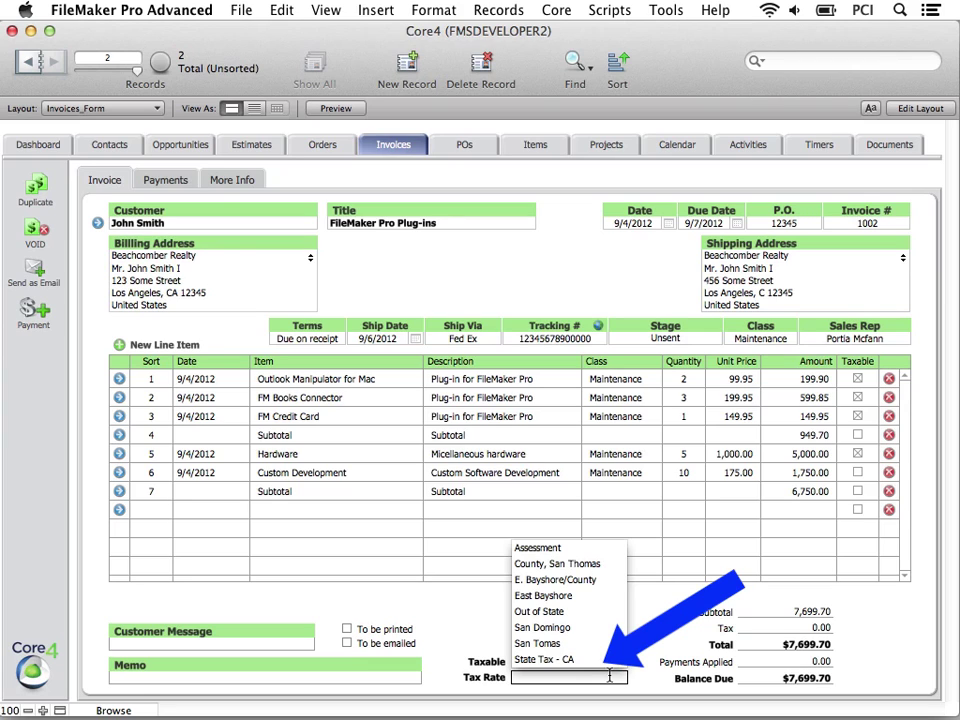
left_click(606, 660)
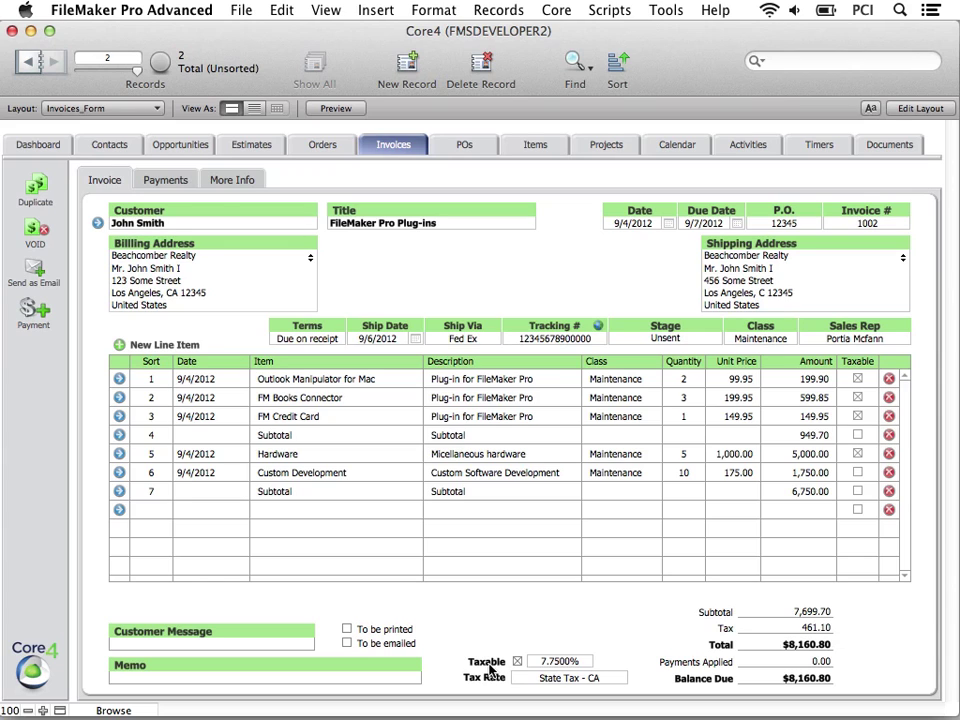
- Add message 'It's been a pleasure working with you!', memo 'This is a sample memo.', print/email flags
left_click(232, 644)
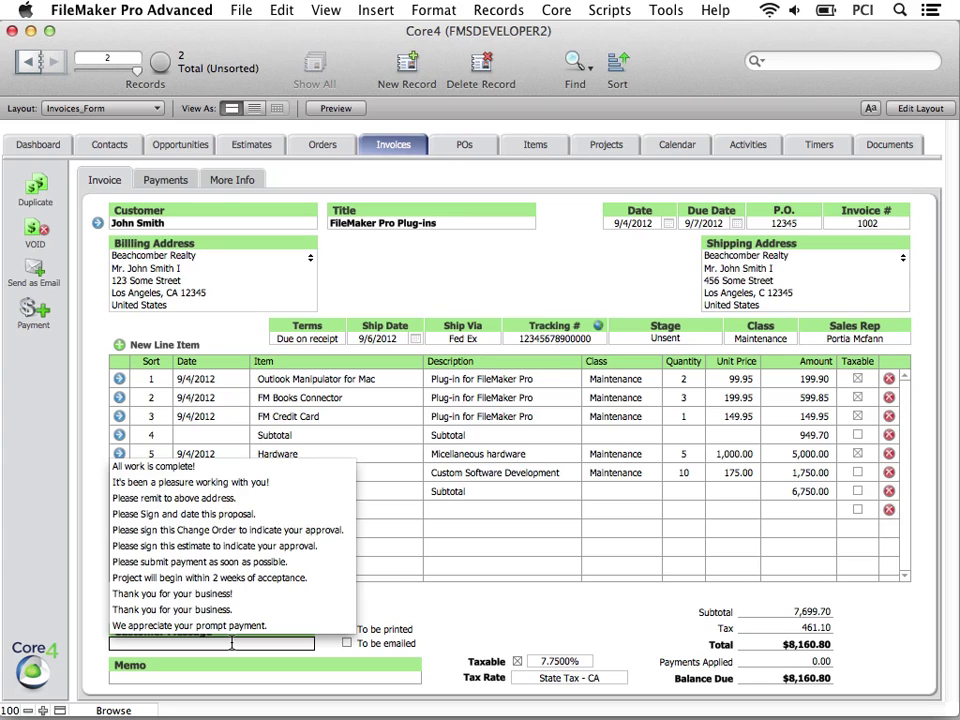
left_click(253, 483)
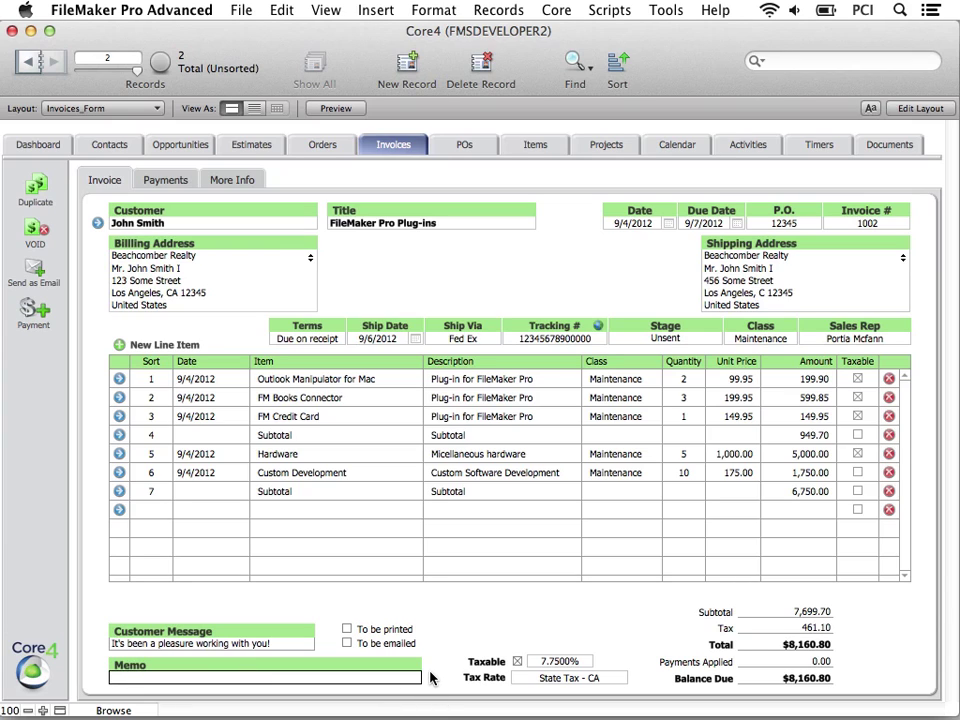
type("This is a sample memo.")
left_click(446, 682)
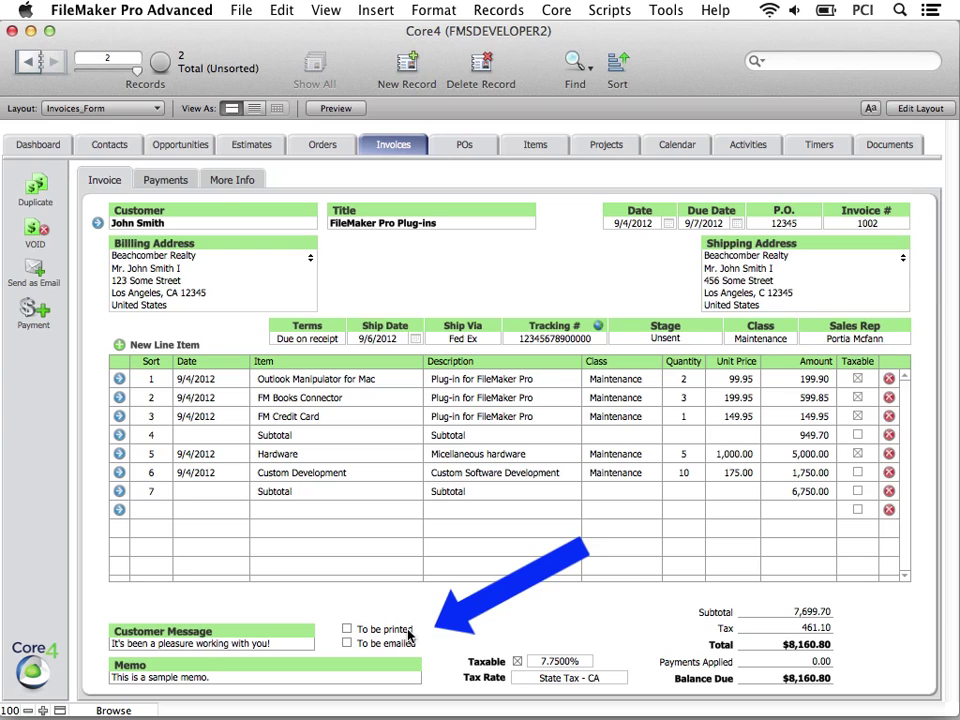
left_click(347, 629)
left_click(347, 643)
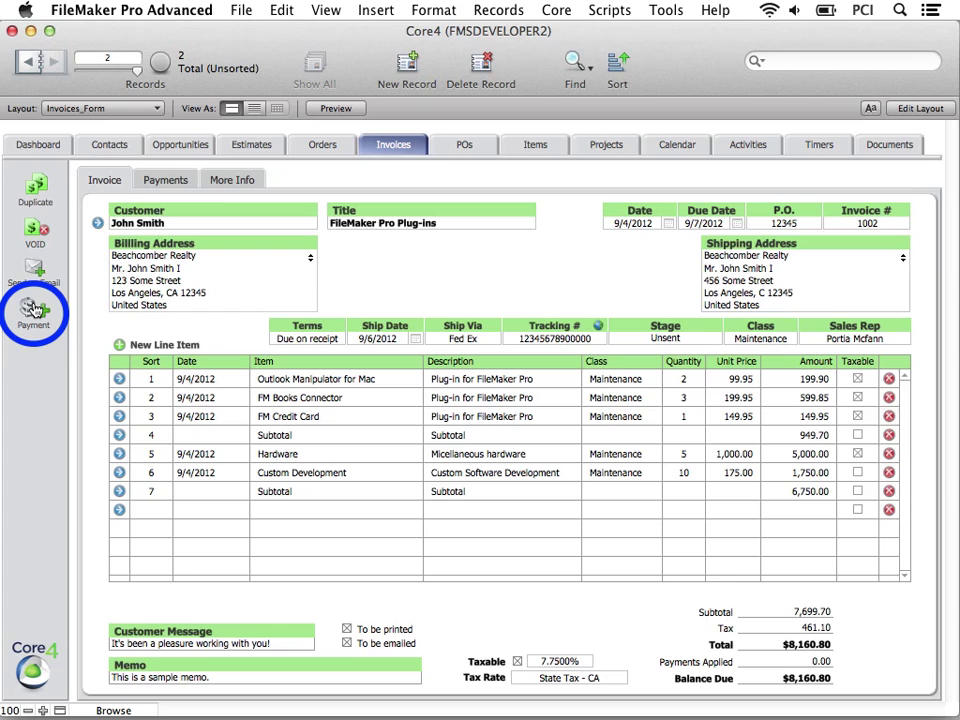
- Start a new check payment with check number 217
left_click(33, 308)
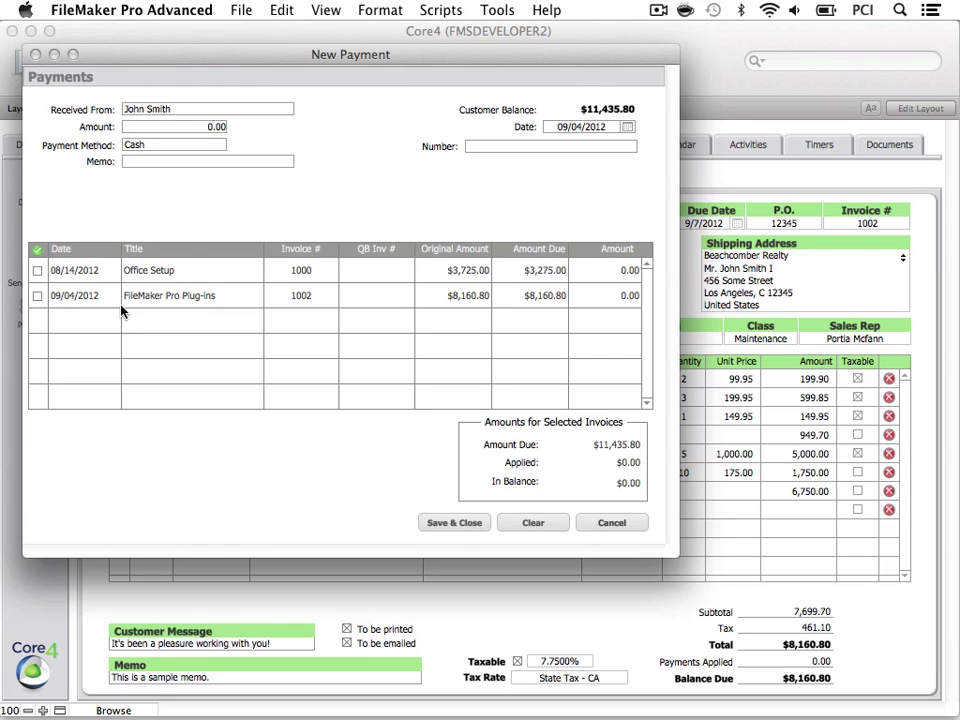
left_click(212, 145)
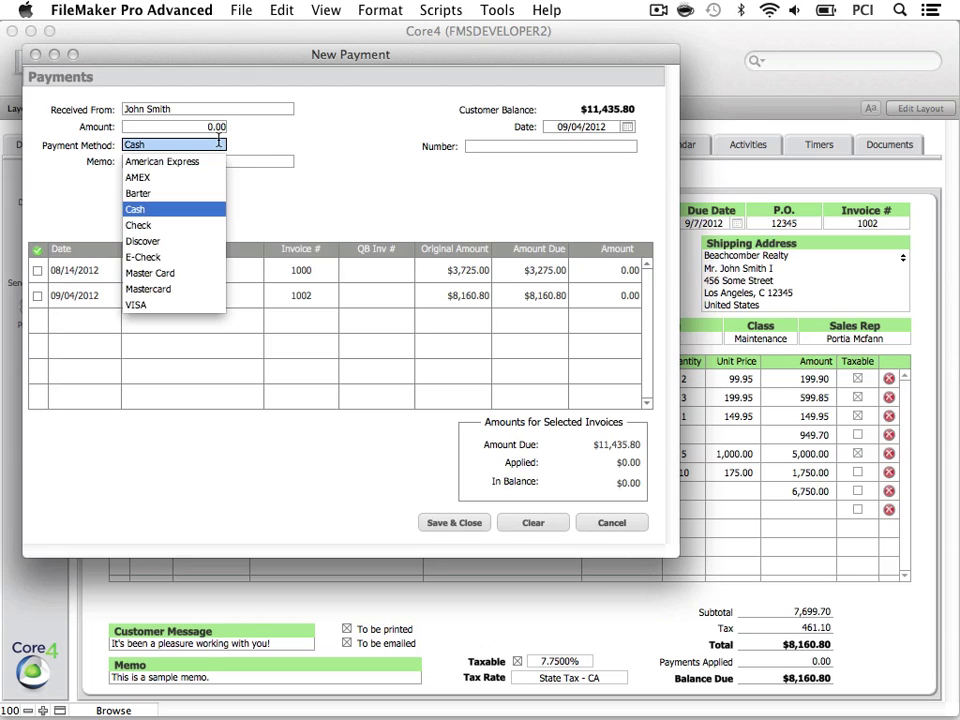
left_click(178, 226)
key("Tab")
type("217")
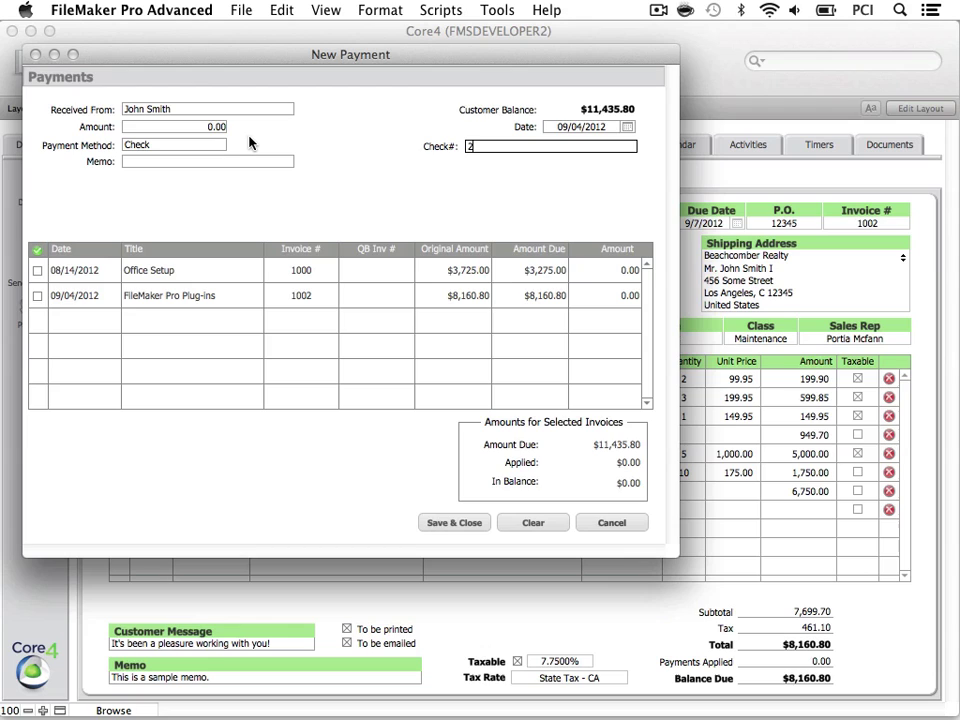
- Set the payment amount to 1,000.00 and the memo to 'Check Payment 1'
left_click(236, 132)
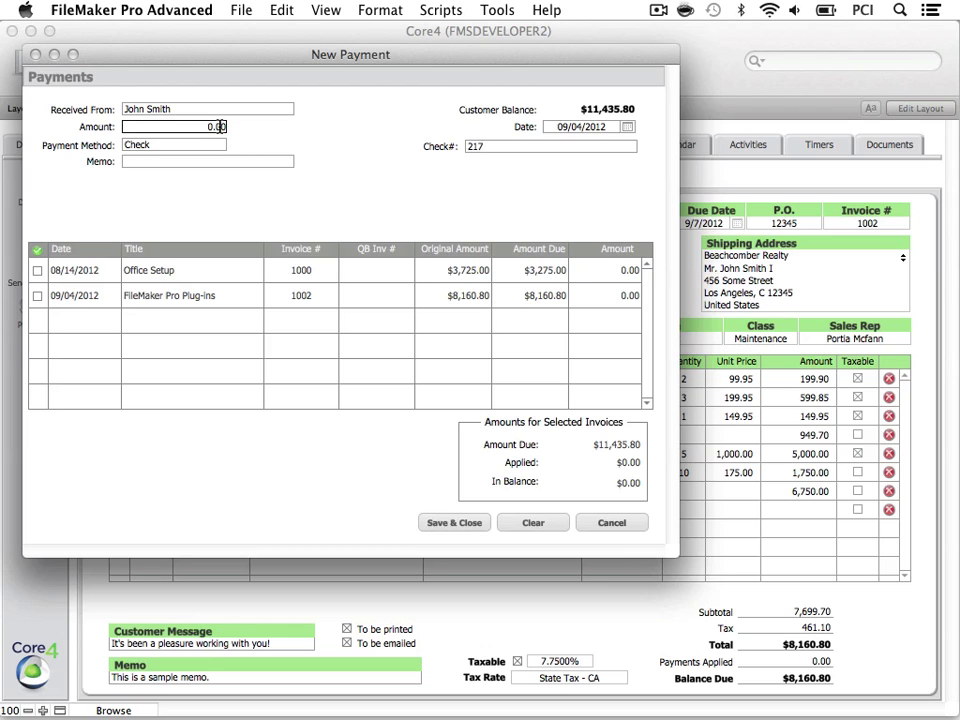
key("BackSpace")
type("1000")
left_click(249, 137)
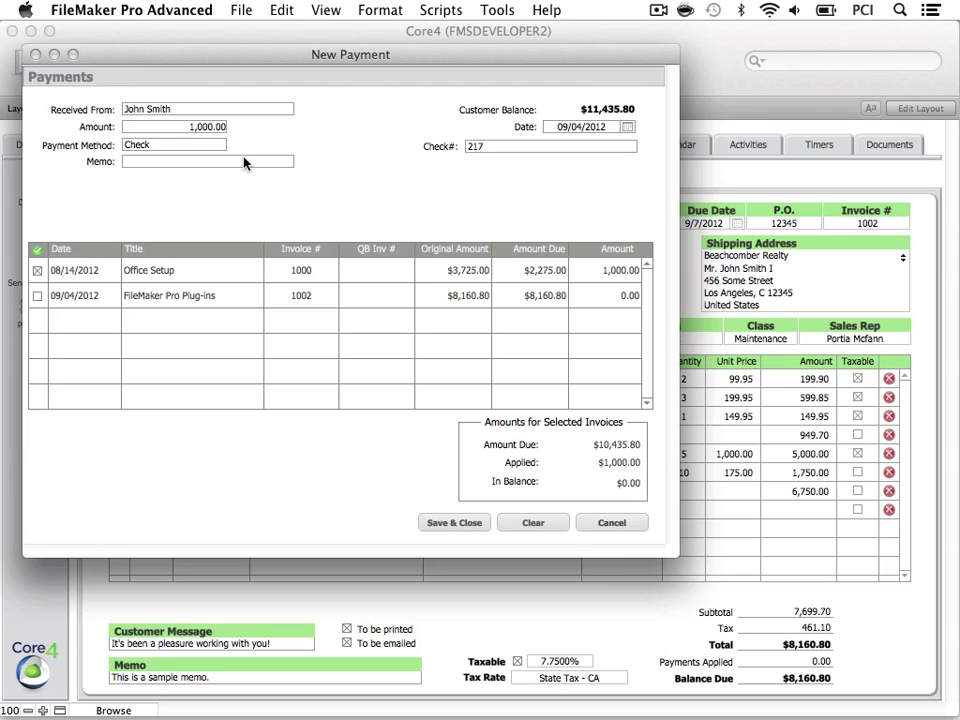
left_click(244, 163)
type("Check Payment 1")
- Apply $500 of the check to invoice 1002 and the remaining $500 to Office Setup invoice 1000
left_click(37, 271)
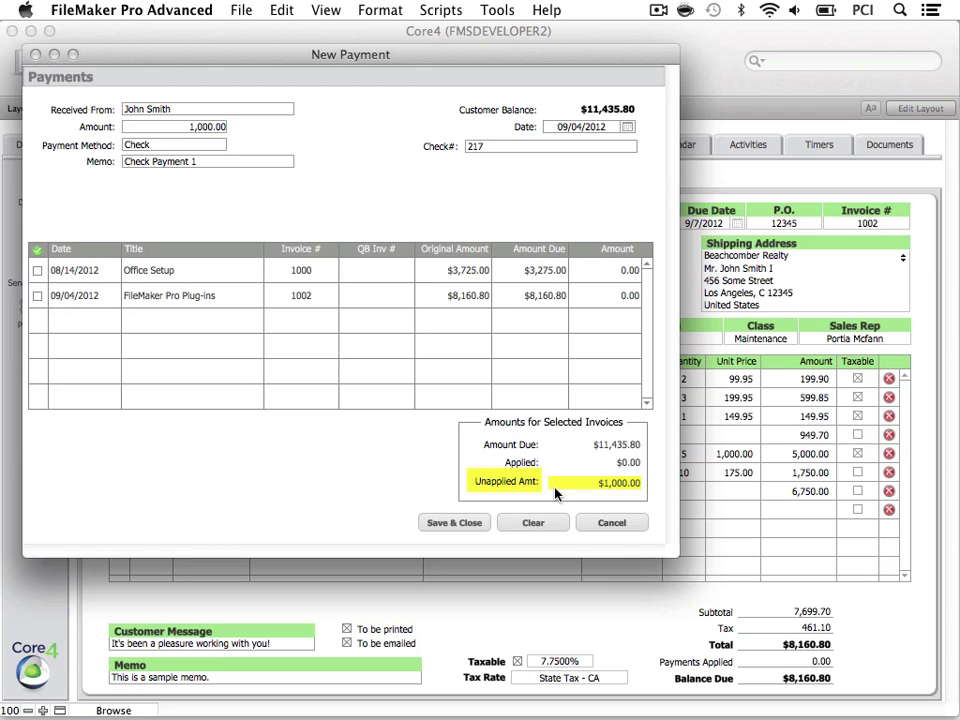
left_click(37, 298)
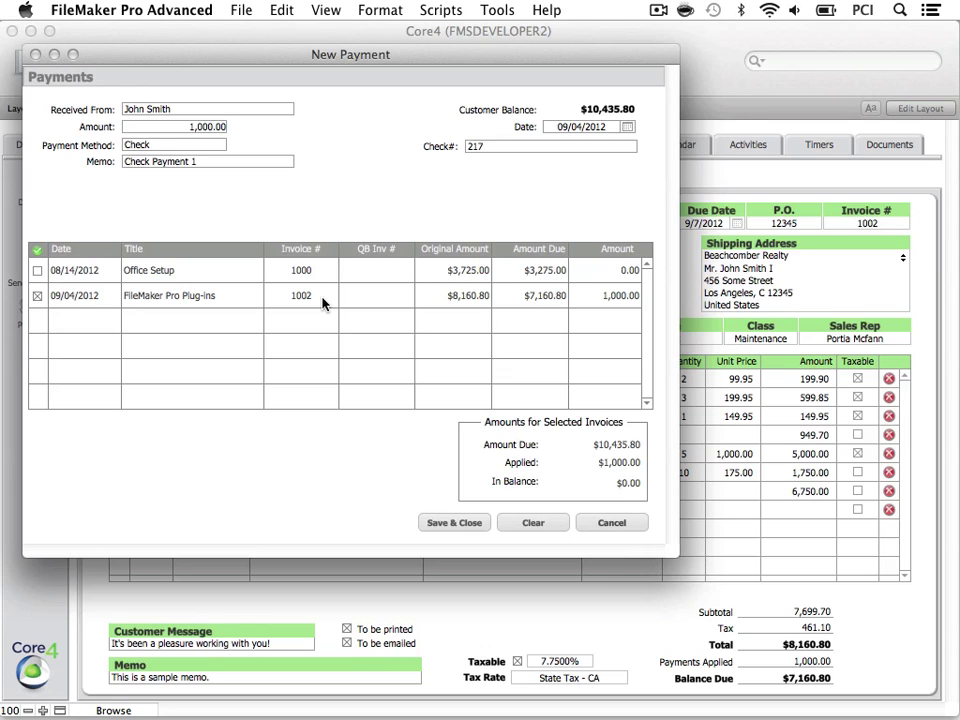
left_click(612, 298)
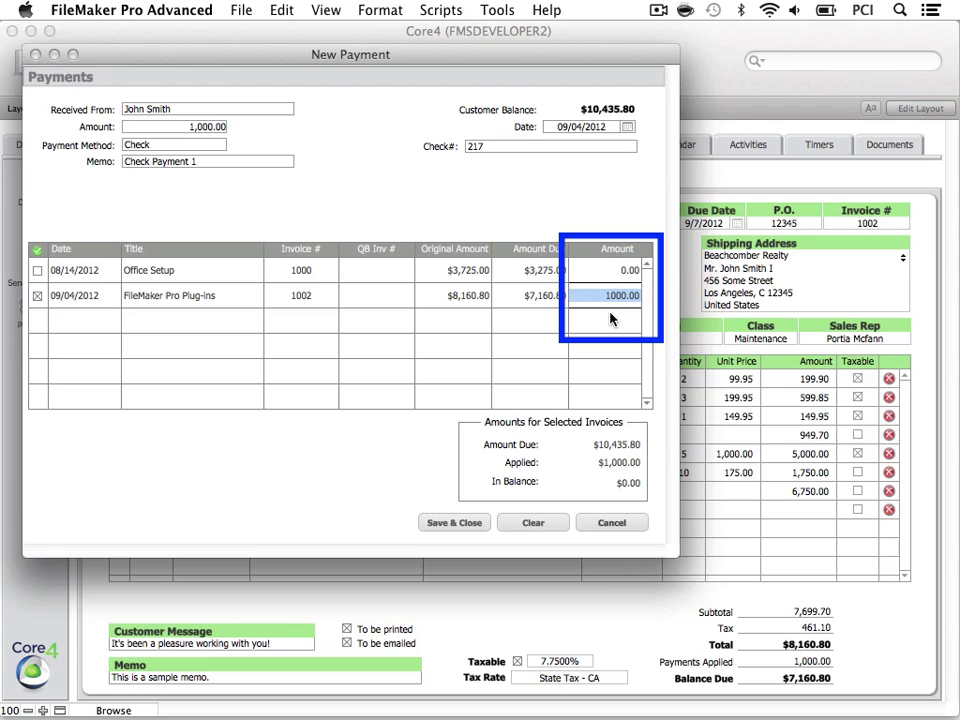
type("500")
left_click(567, 226)
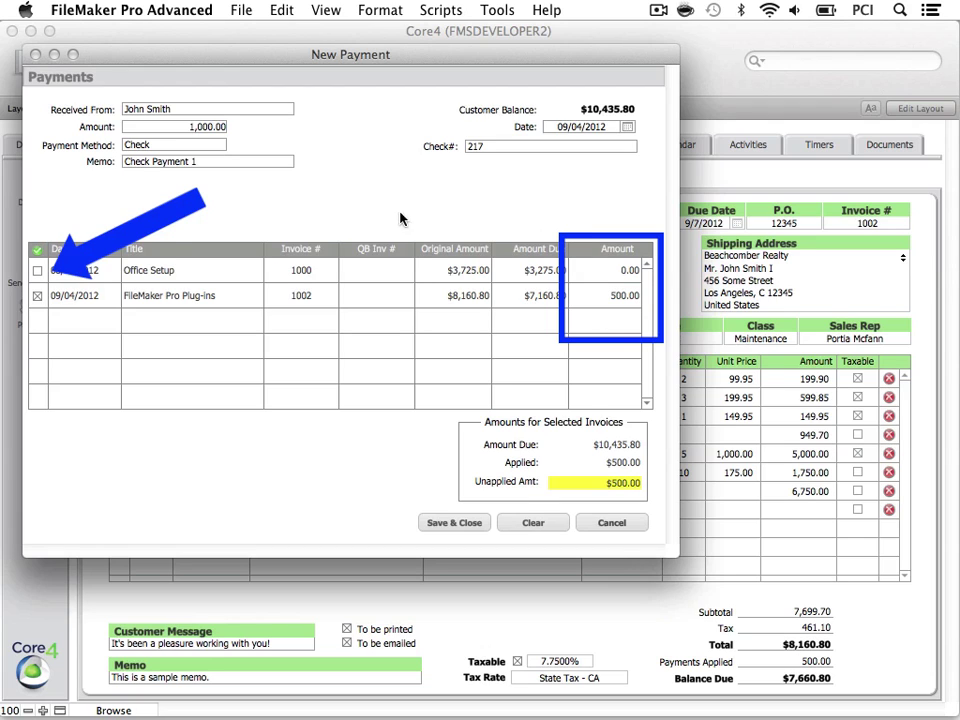
left_click(37, 271)
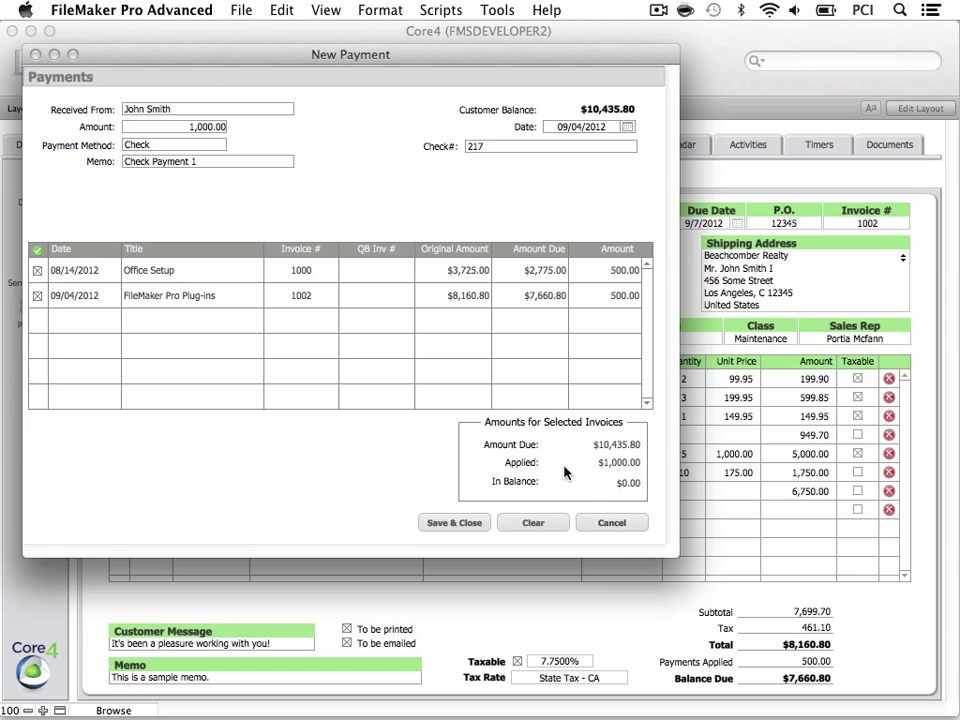
- Save the payment, check invoice 1002's Payments list, and reopen the $500 check payment
left_click(463, 530)
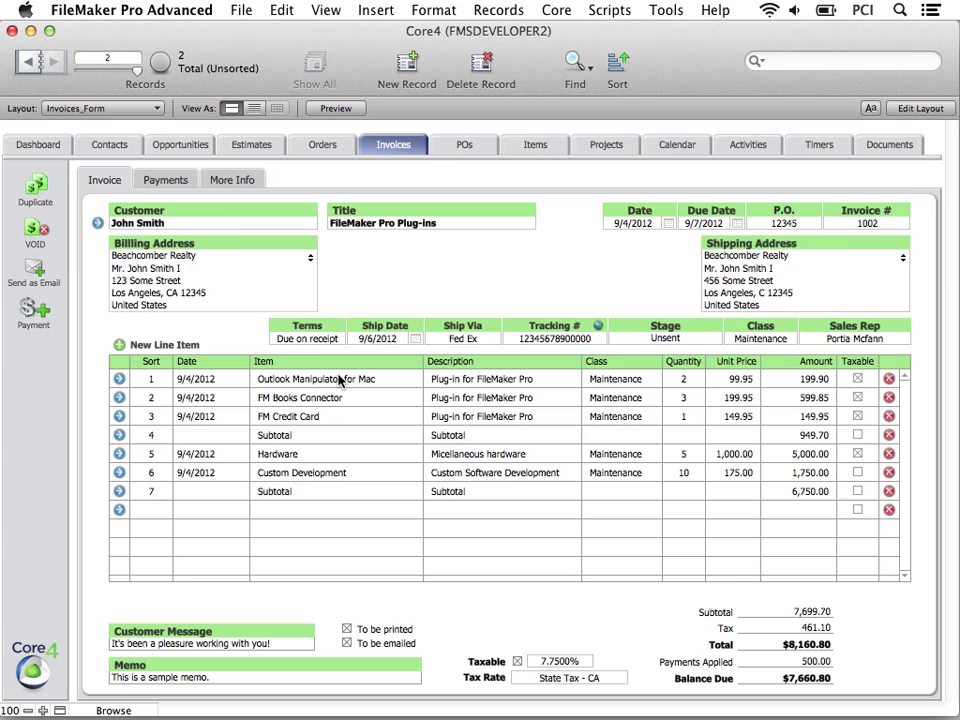
left_click(166, 180)
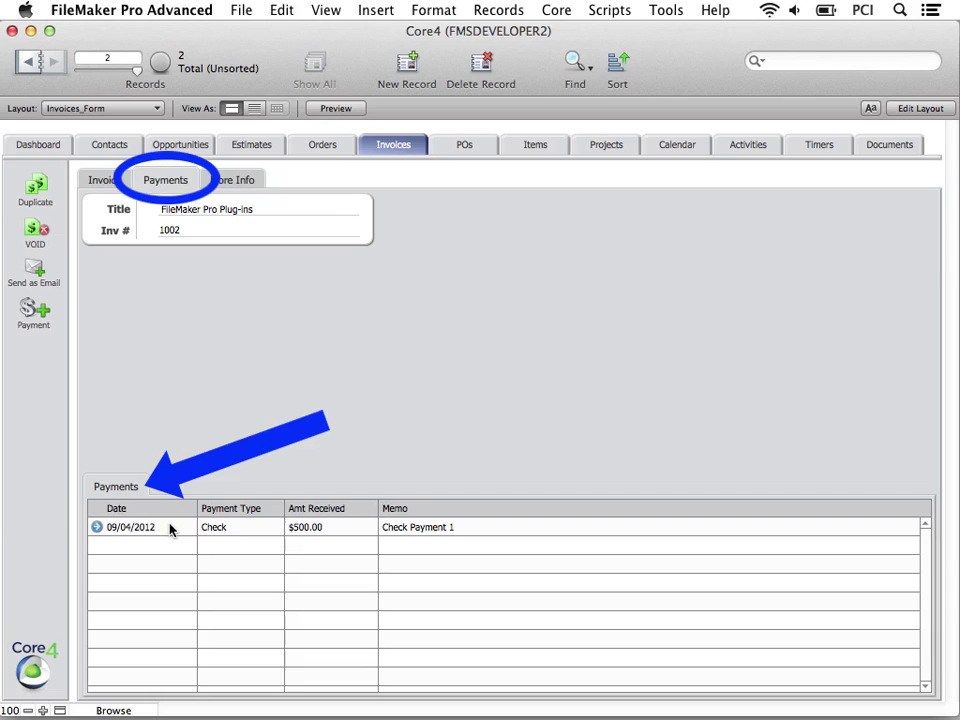
left_click(96, 528)
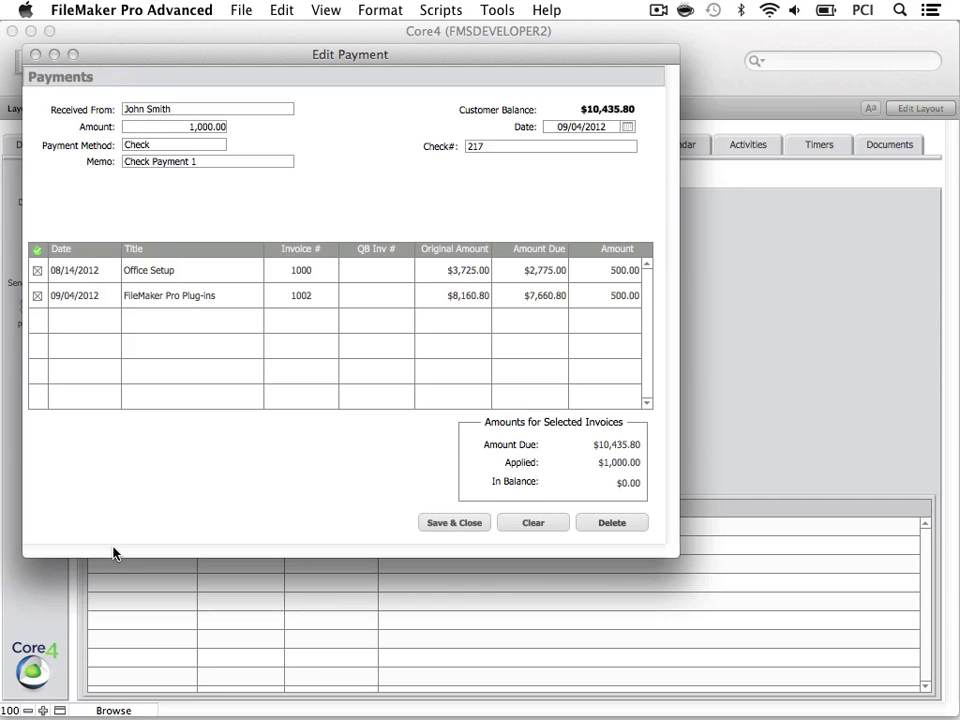
- Close the payment, link the Office Setup opportunity under More Info, and return to the Invoice view
left_click(487, 523)
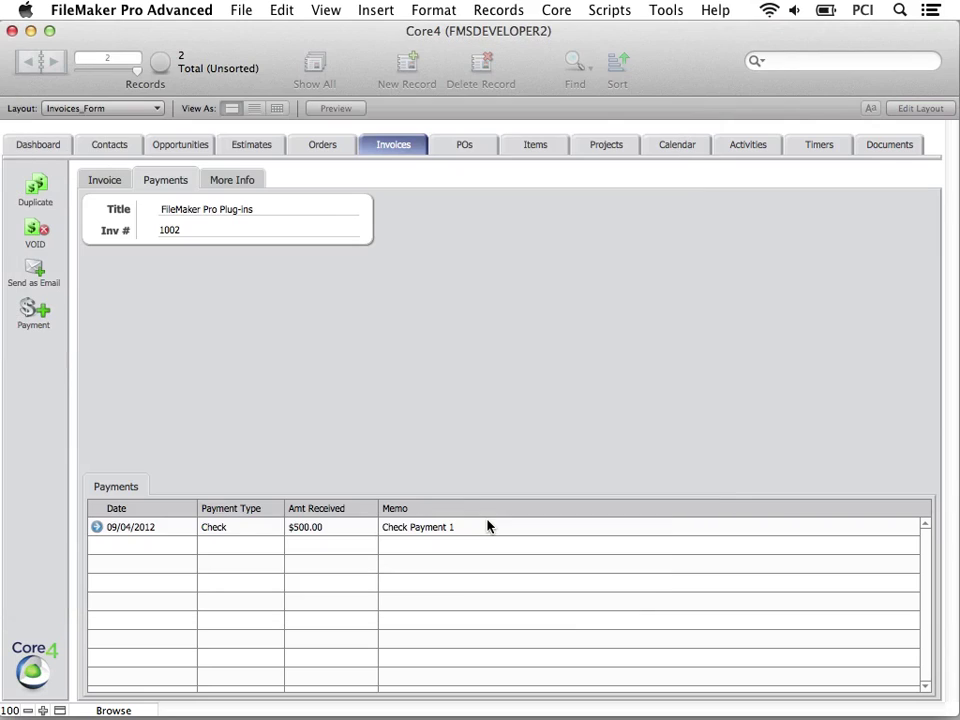
left_click(259, 181)
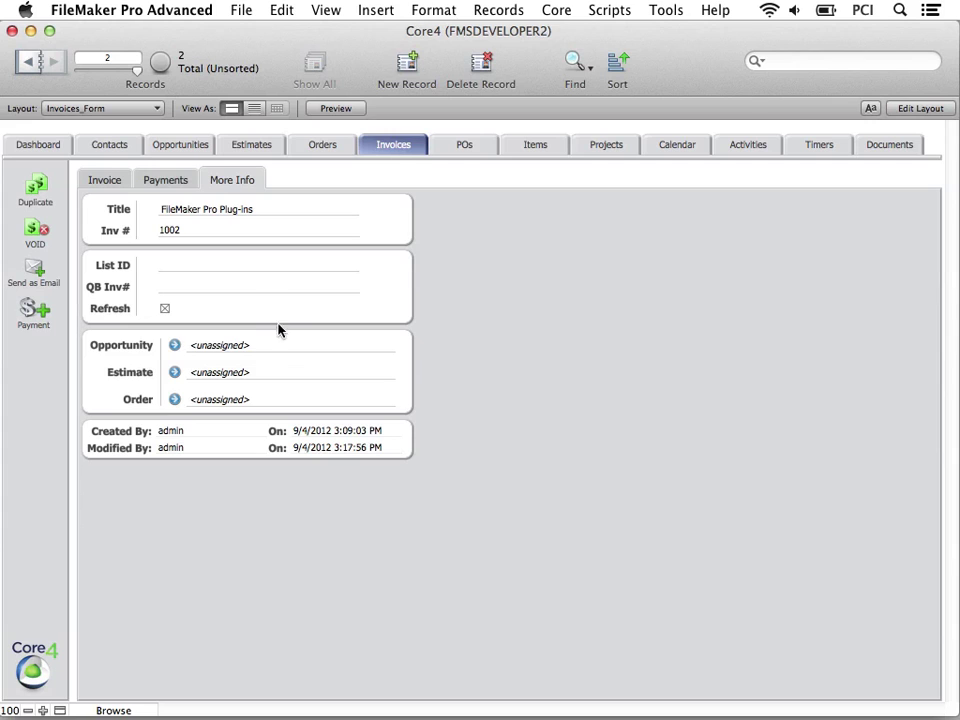
left_click(250, 346)
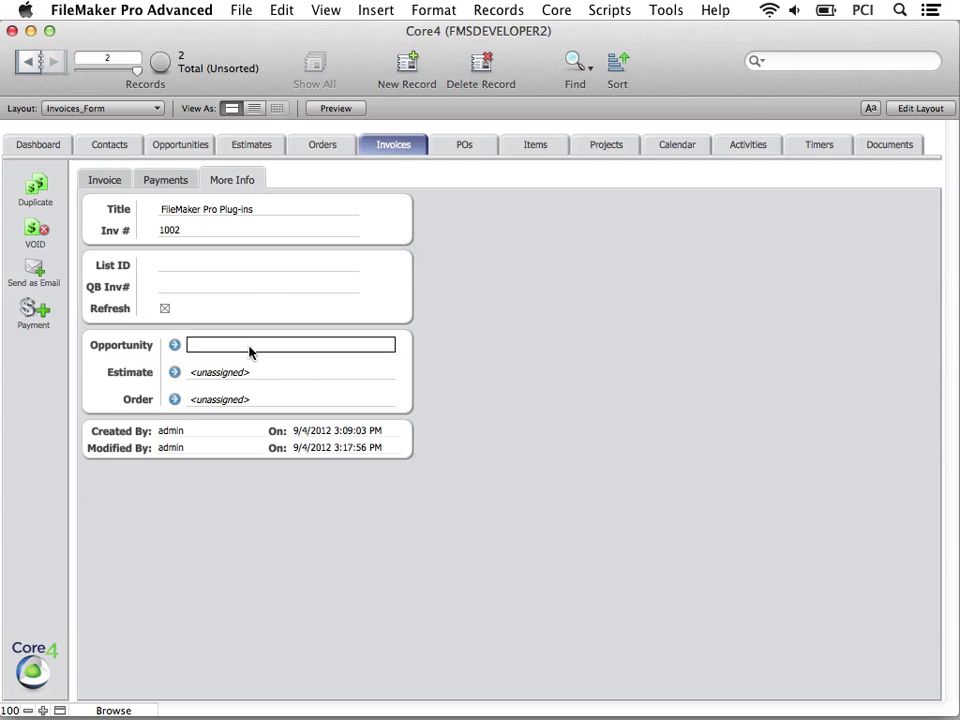
type("o")
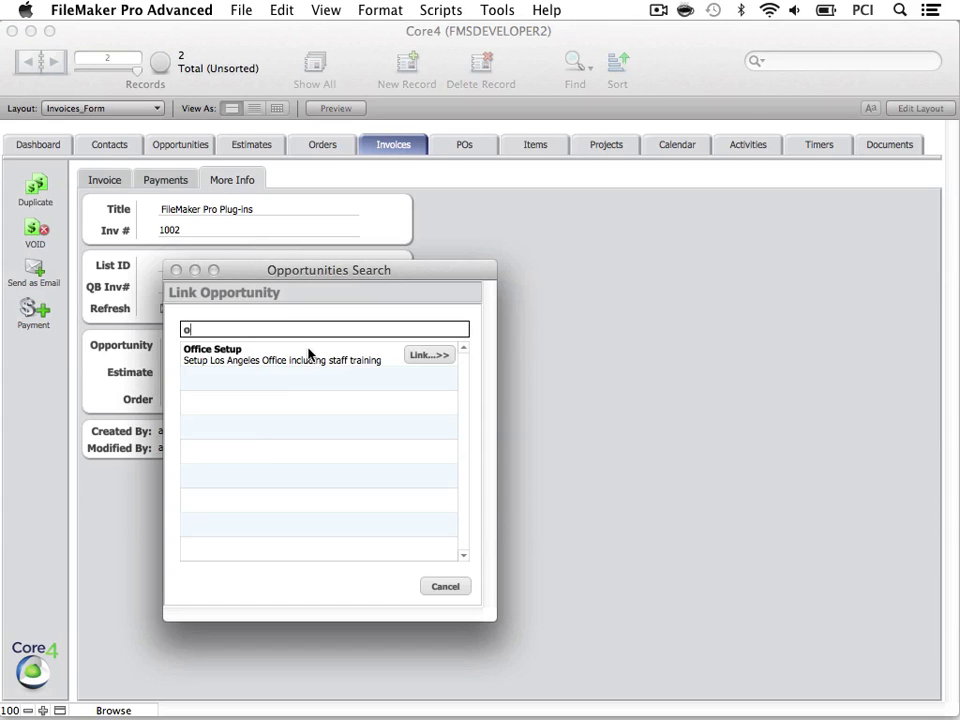
left_click(419, 360)
left_click(421, 364)
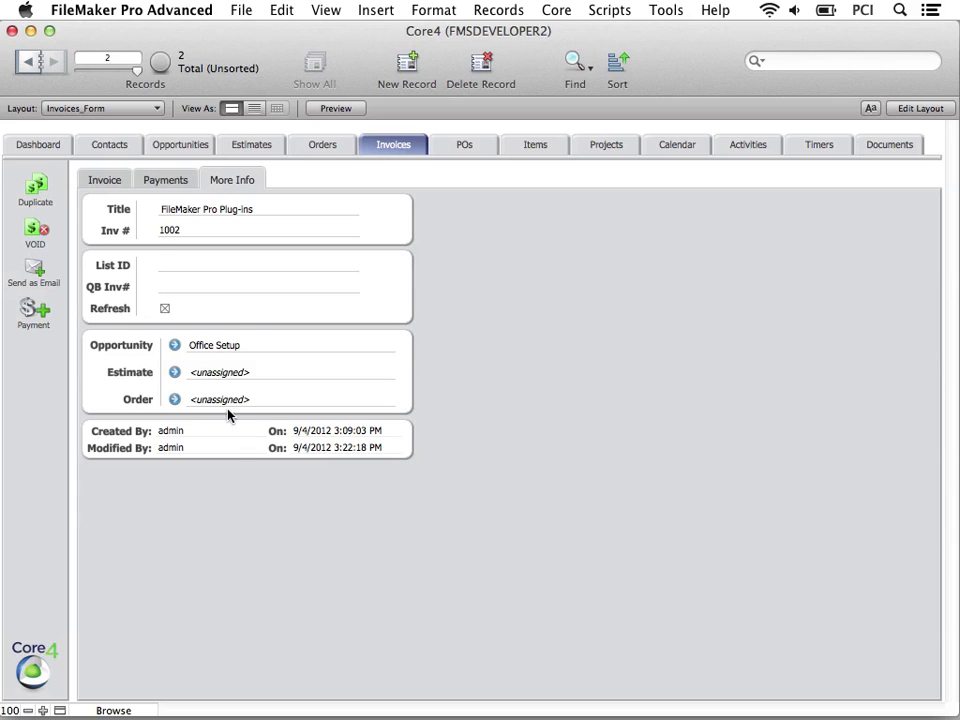
left_click(126, 182)
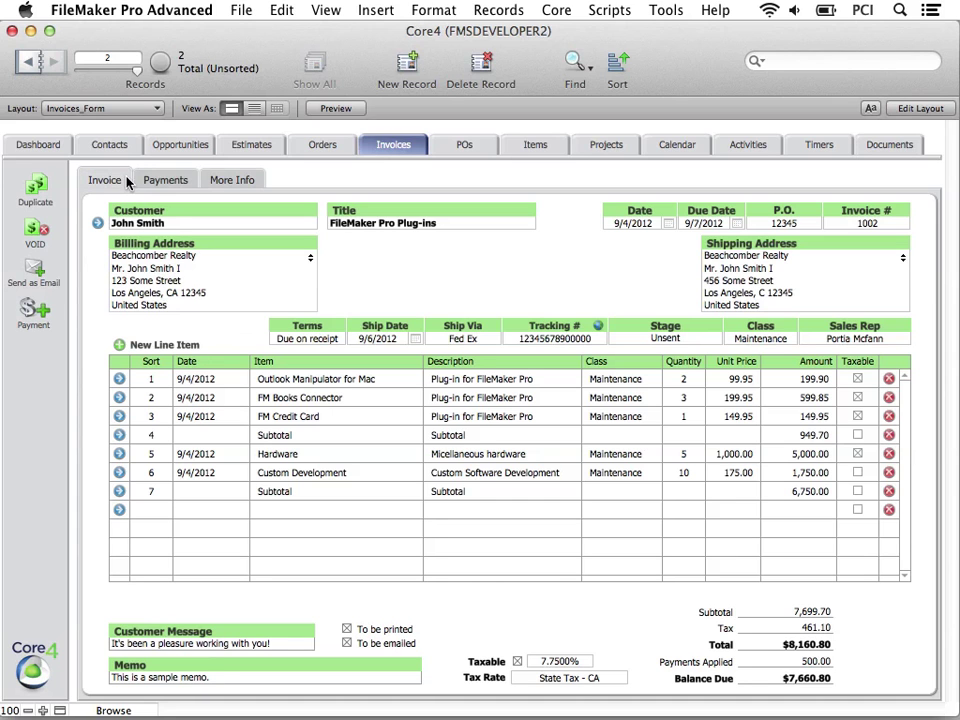
- Duplicate invoice 1002 into invoice 1003, then void 1003 to zero its quantities and total
left_click(36, 188)
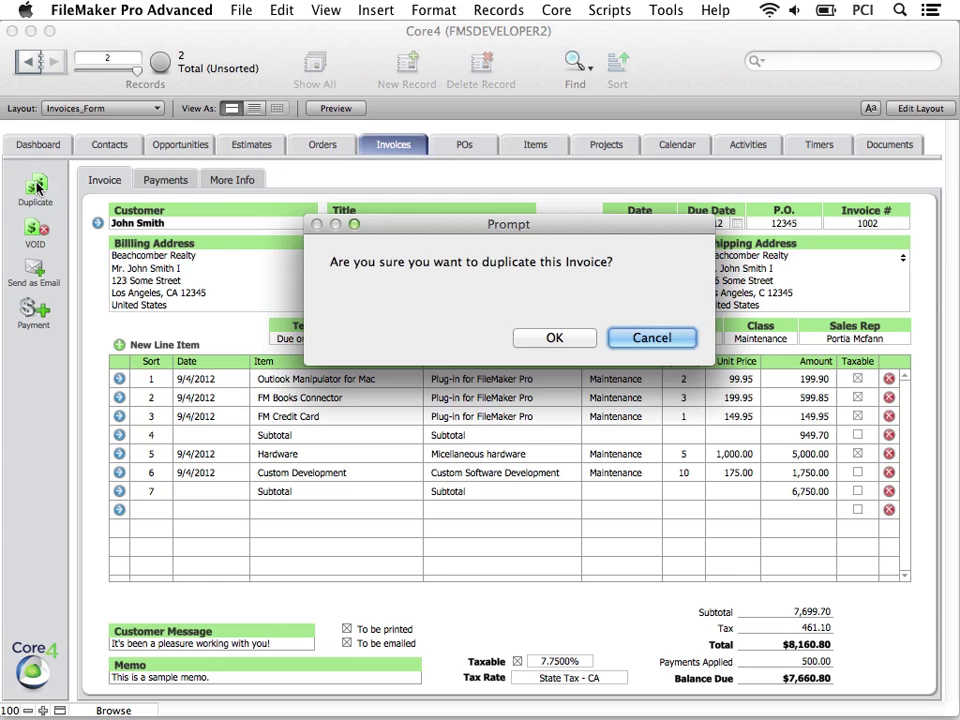
left_click(561, 339)
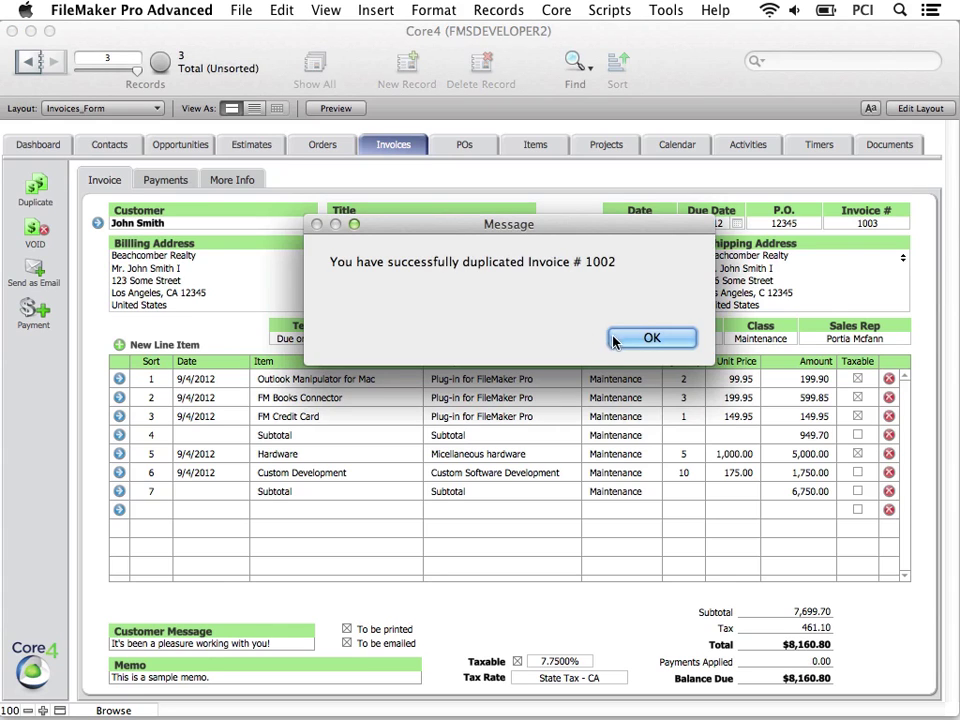
left_click(650, 339)
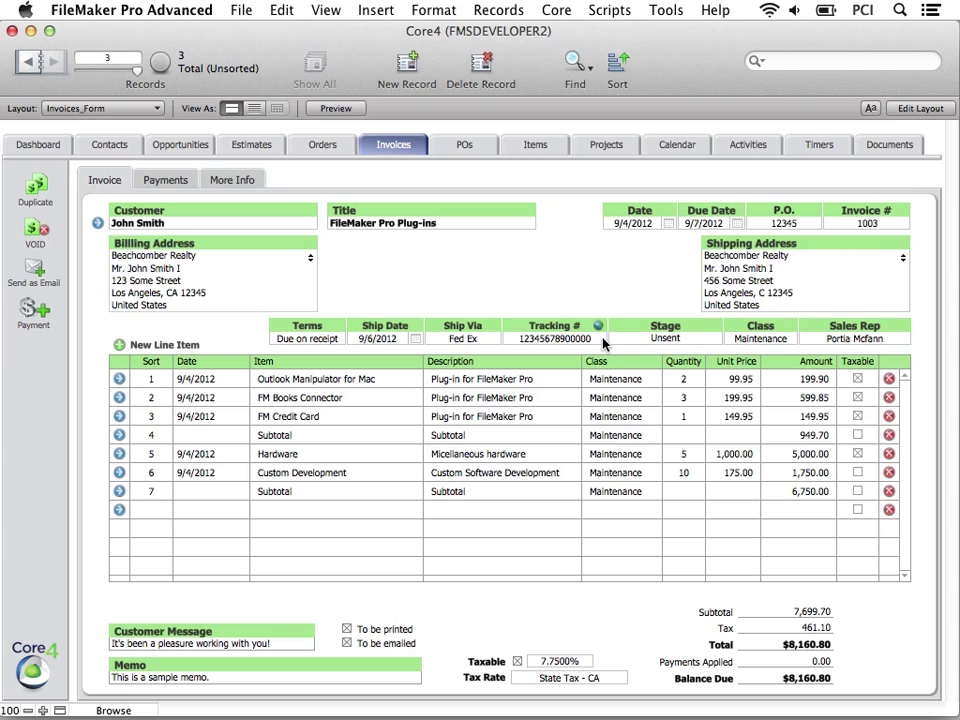
left_click(40, 231)
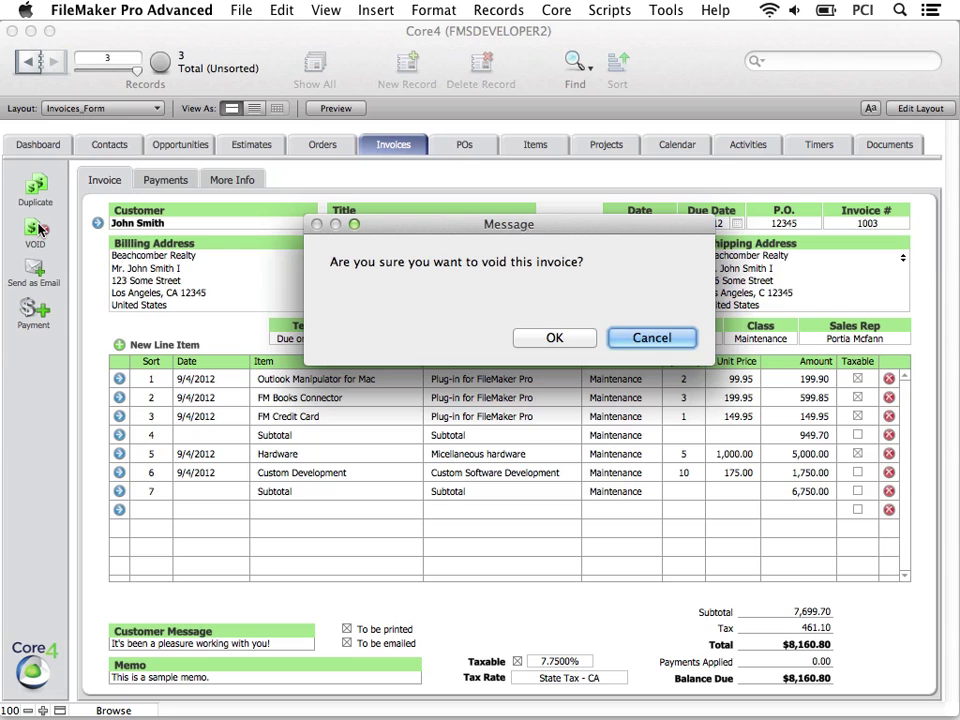
left_click(555, 338)
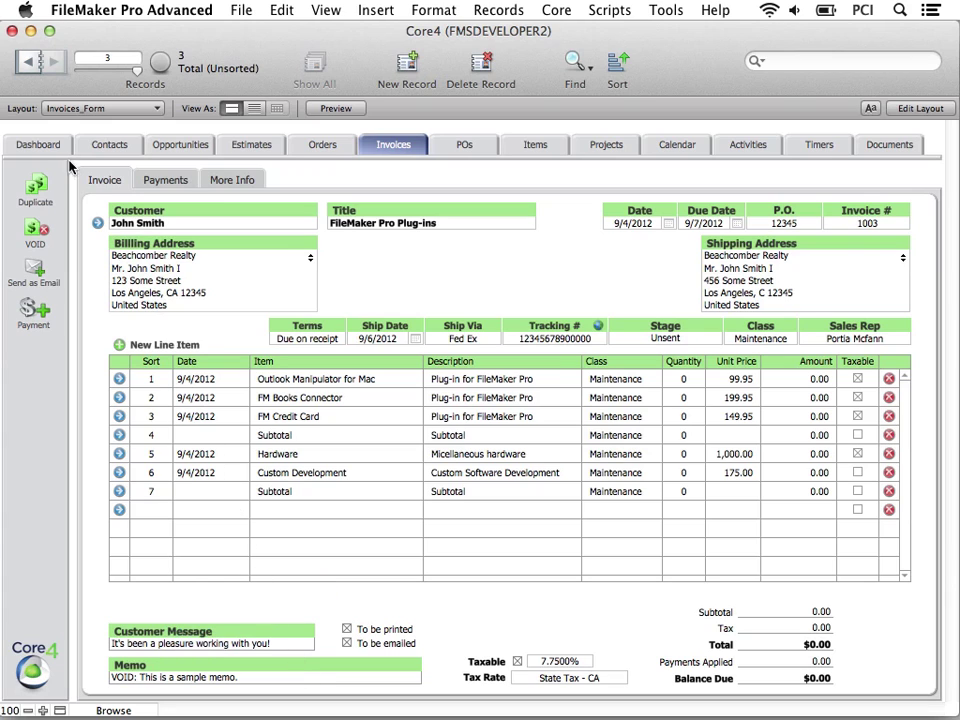
- Return to invoice 1002 and start an email filled from the Sample Email Template
left_click(29, 62)
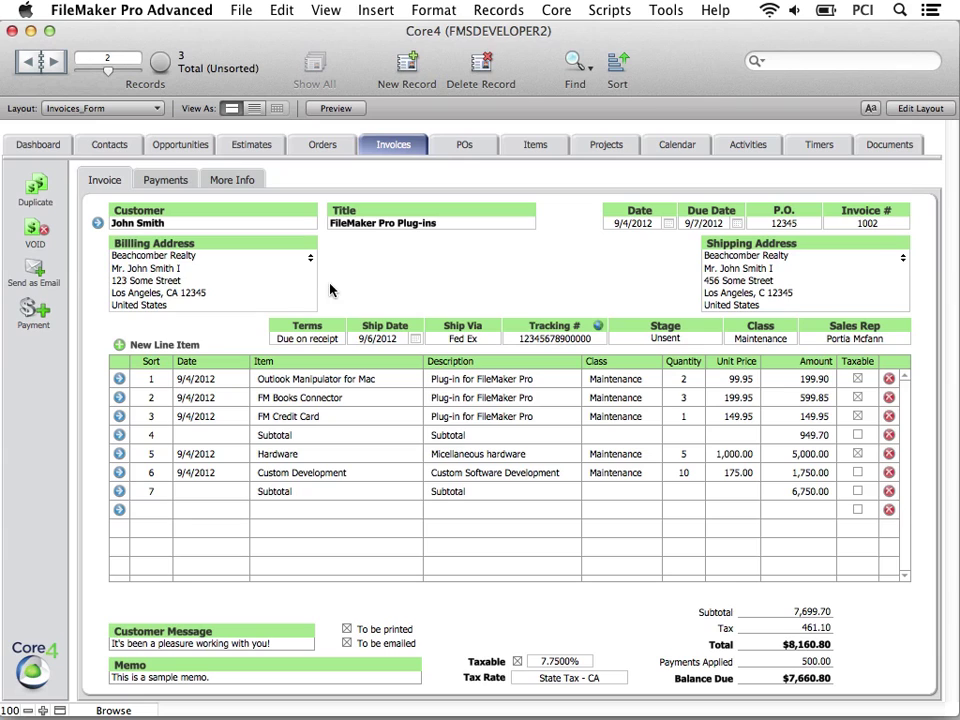
left_click(36, 268)
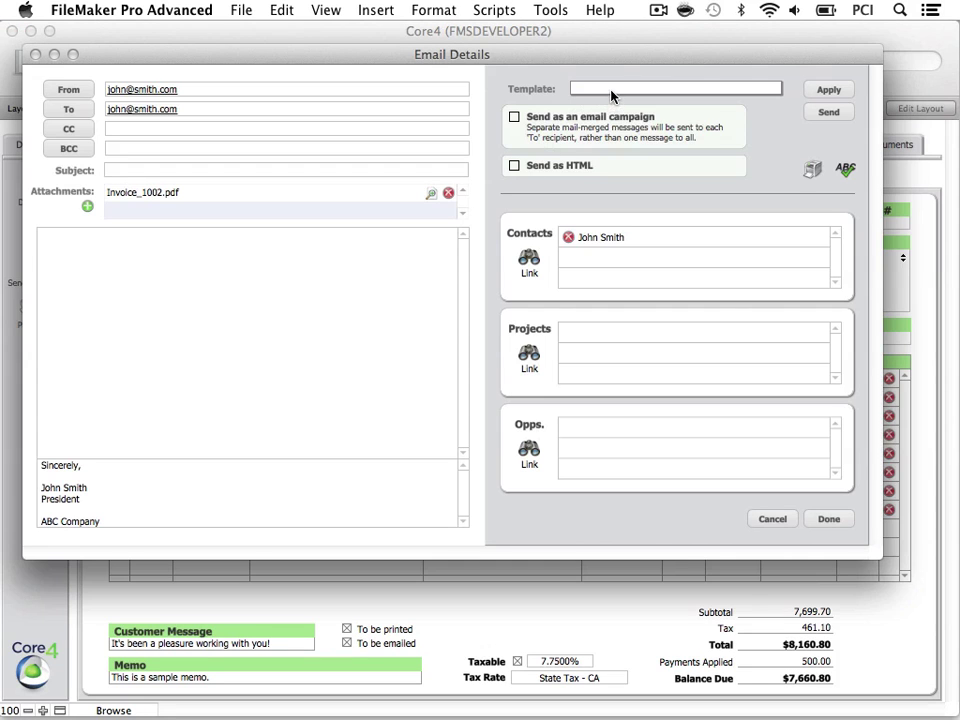
left_click(612, 95)
left_click(617, 105)
left_click(814, 92)
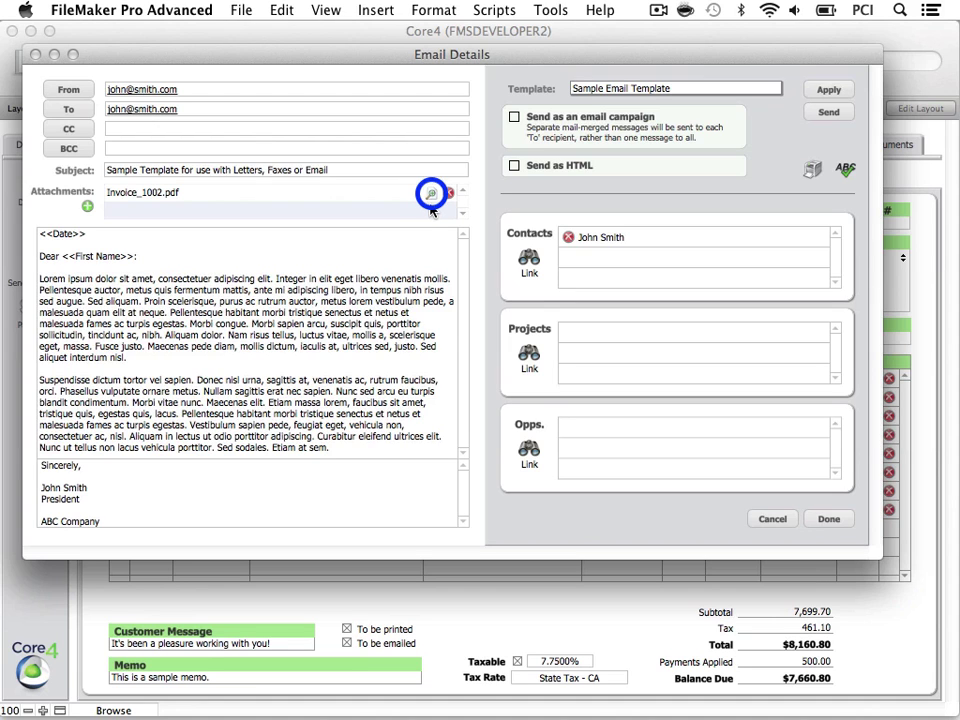
- Preview the attached Invoice_1002.pdf, then close the email without sending
left_click(431, 194)
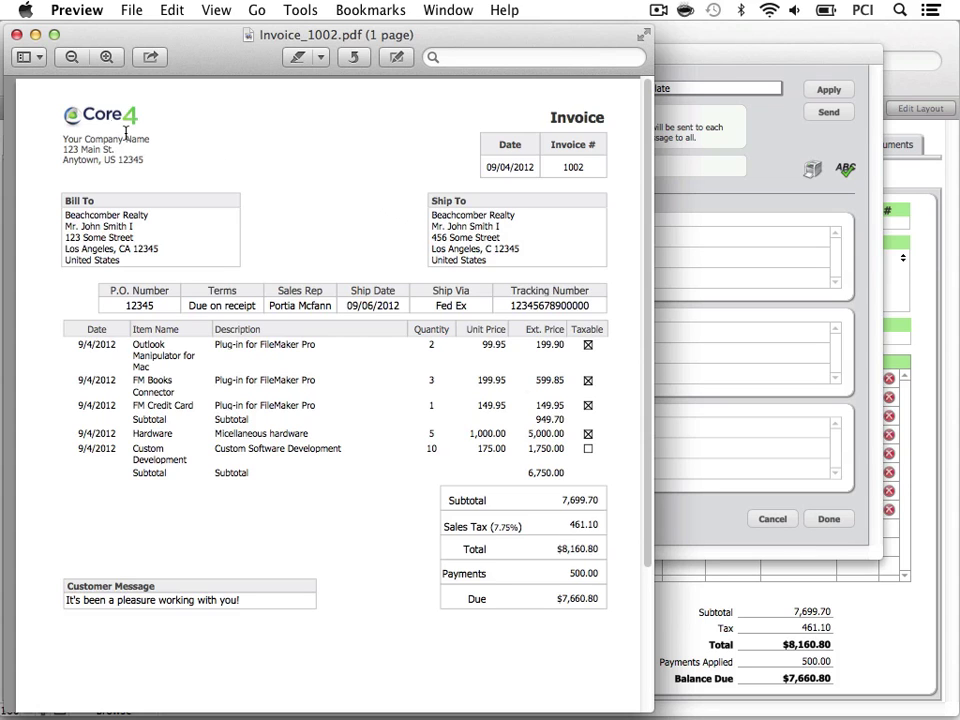
left_click(17, 34)
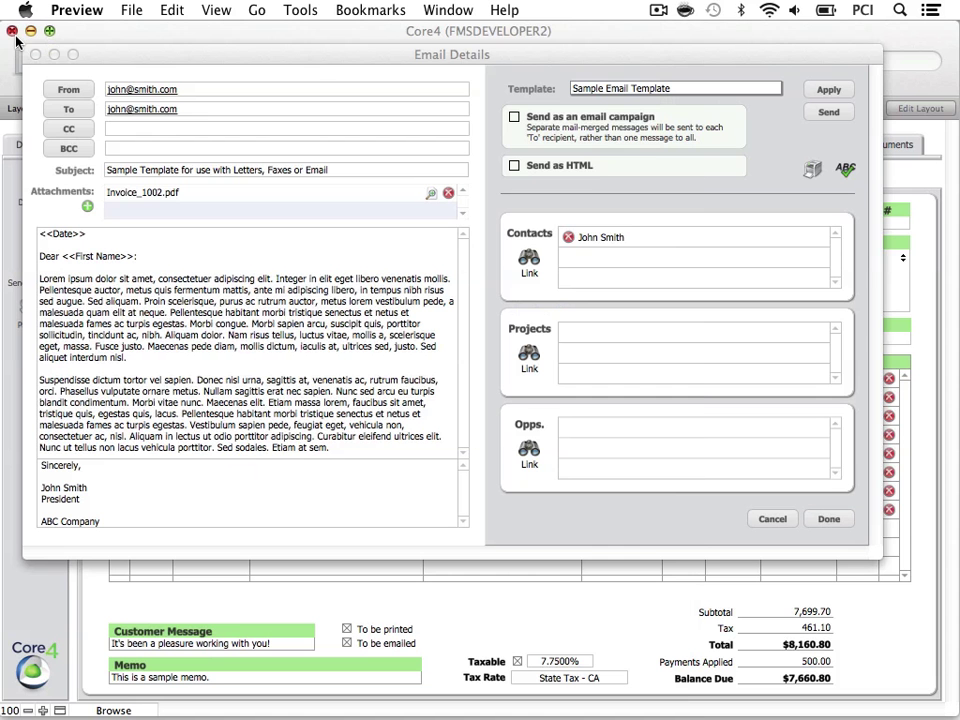
left_click(829, 518)
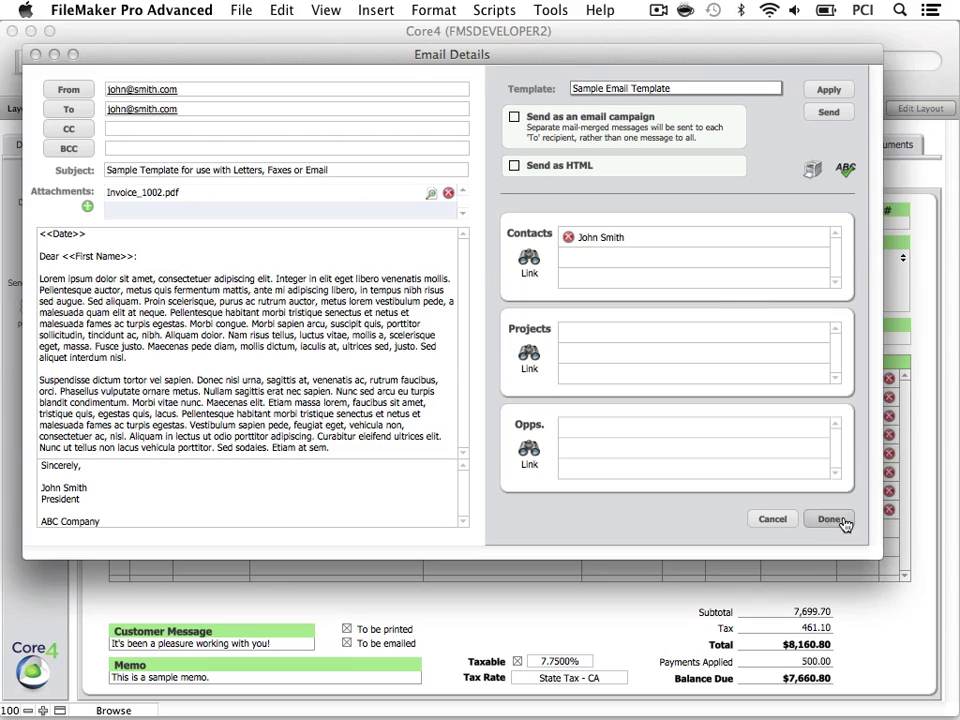
left_click(522, 338)
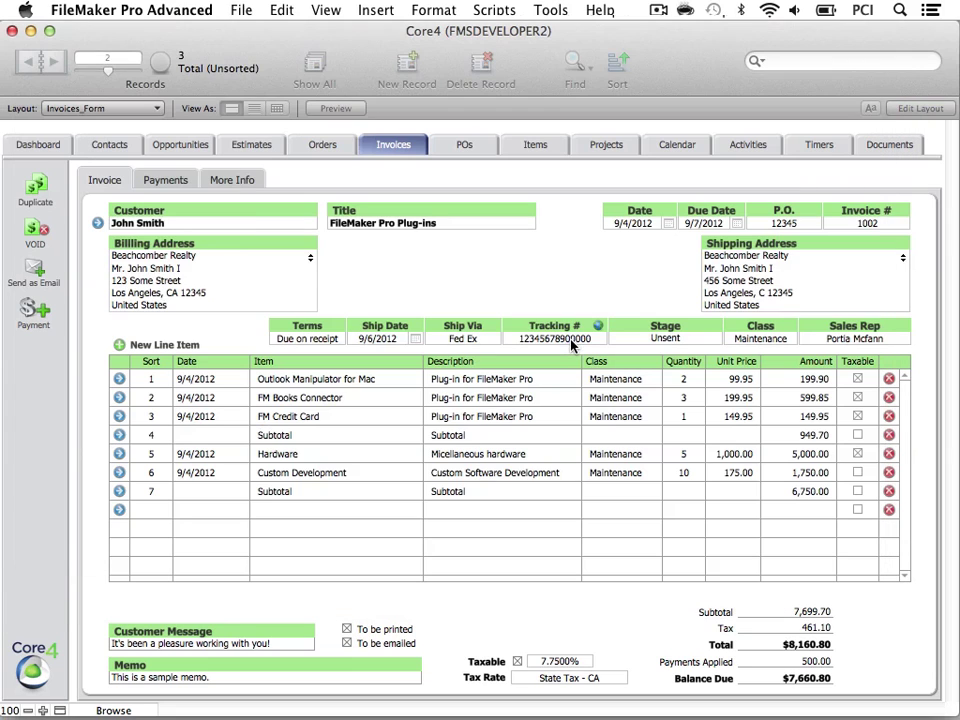